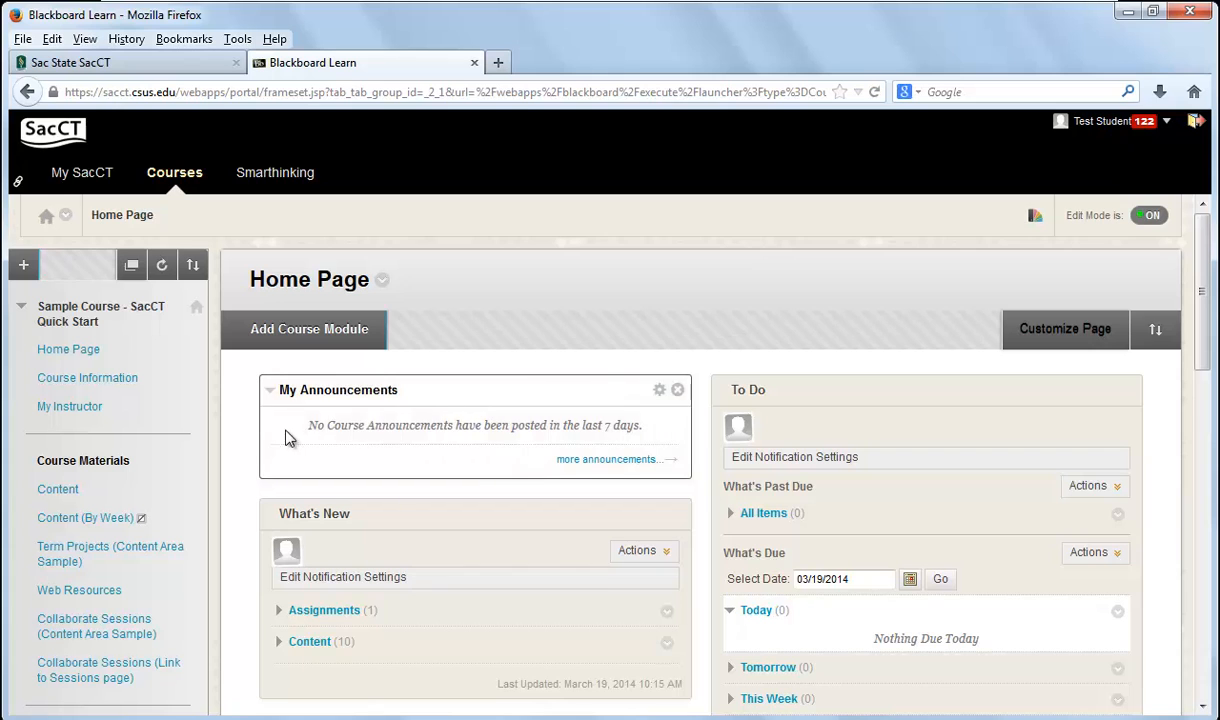
Open the Full Grade Center of the sample course.
{"action": "scroll", "coordinate": [240, 512], "scroll_direction": "down", "scroll_amount": 1}
{"action": "scroll", "coordinate": [237, 521], "scroll_direction": "down", "scroll_amount": 12}
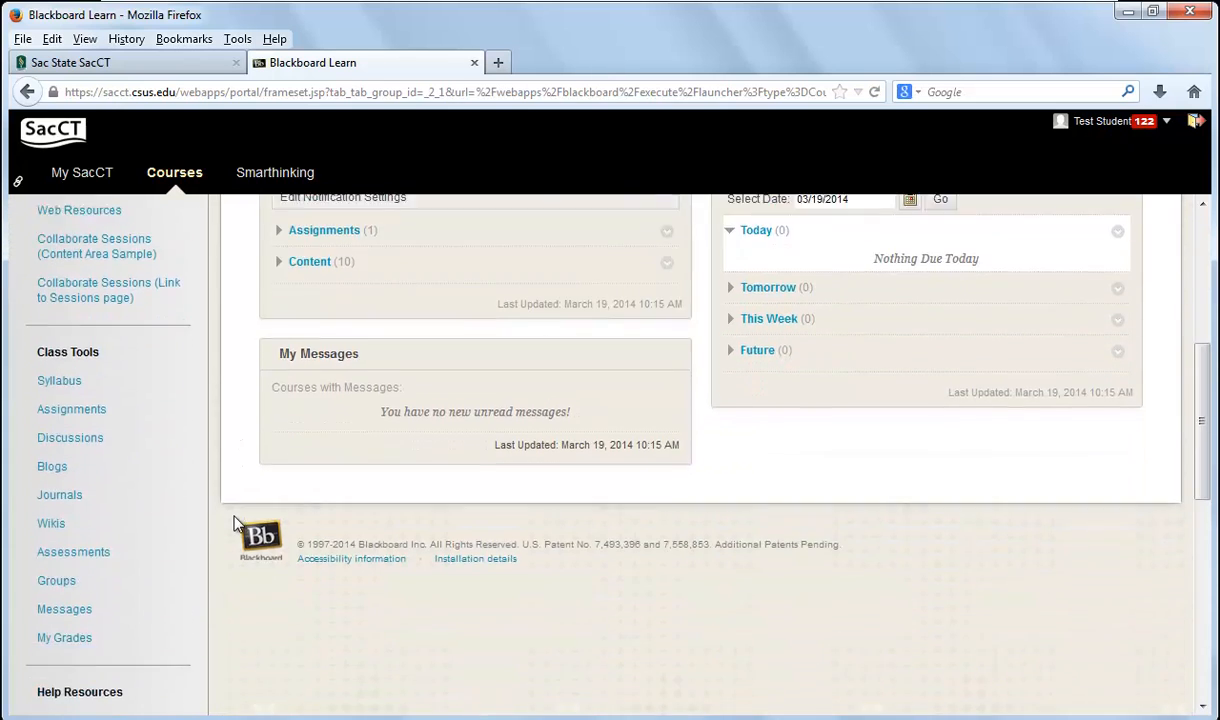
{"action": "scroll", "coordinate": [240, 522], "scroll_direction": "down", "scroll_amount": 1}
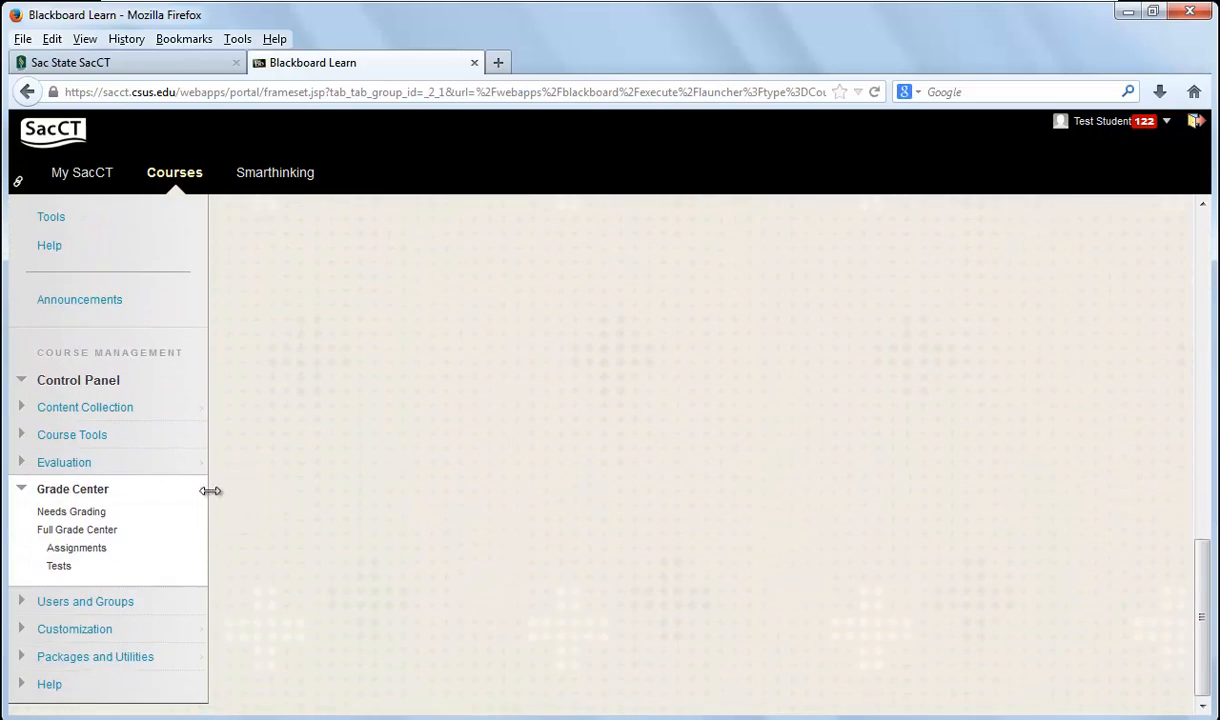
{"action": "left_click", "coordinate": [97, 533]}
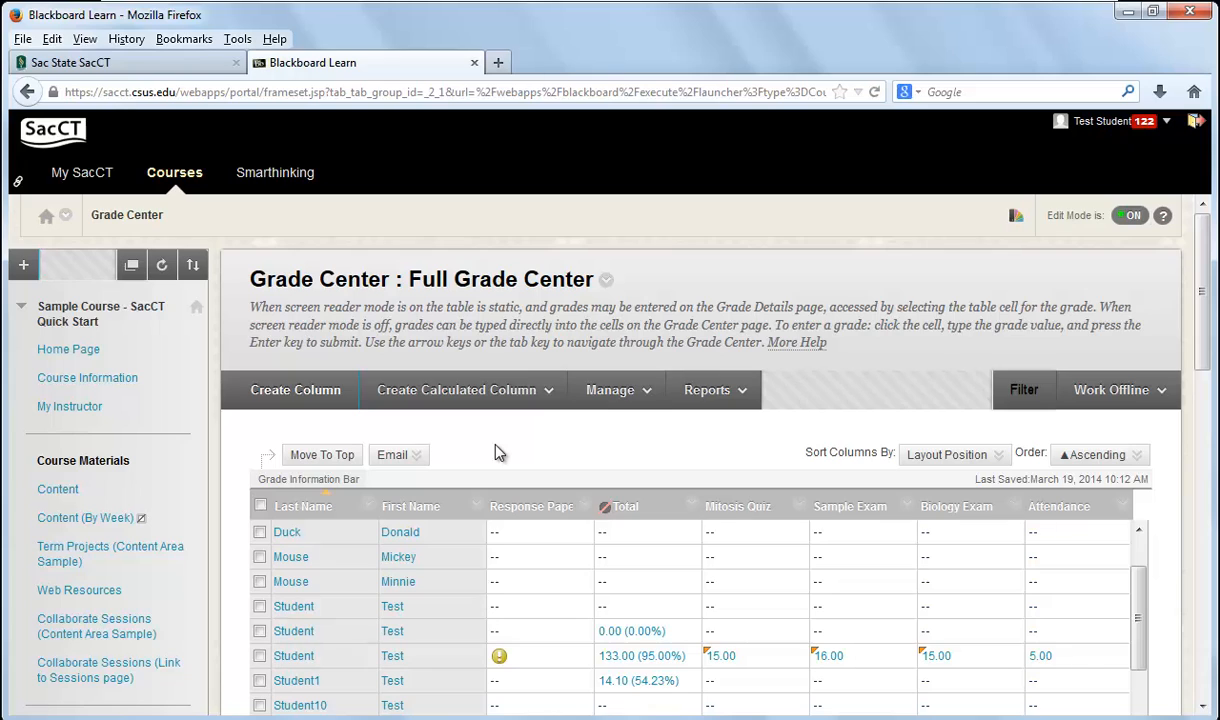
Open the Grade Center's Categories page, examine which columns belong to each category, and return to the Full Grade Center.
{"action": "left_click", "coordinate": [621, 393]}
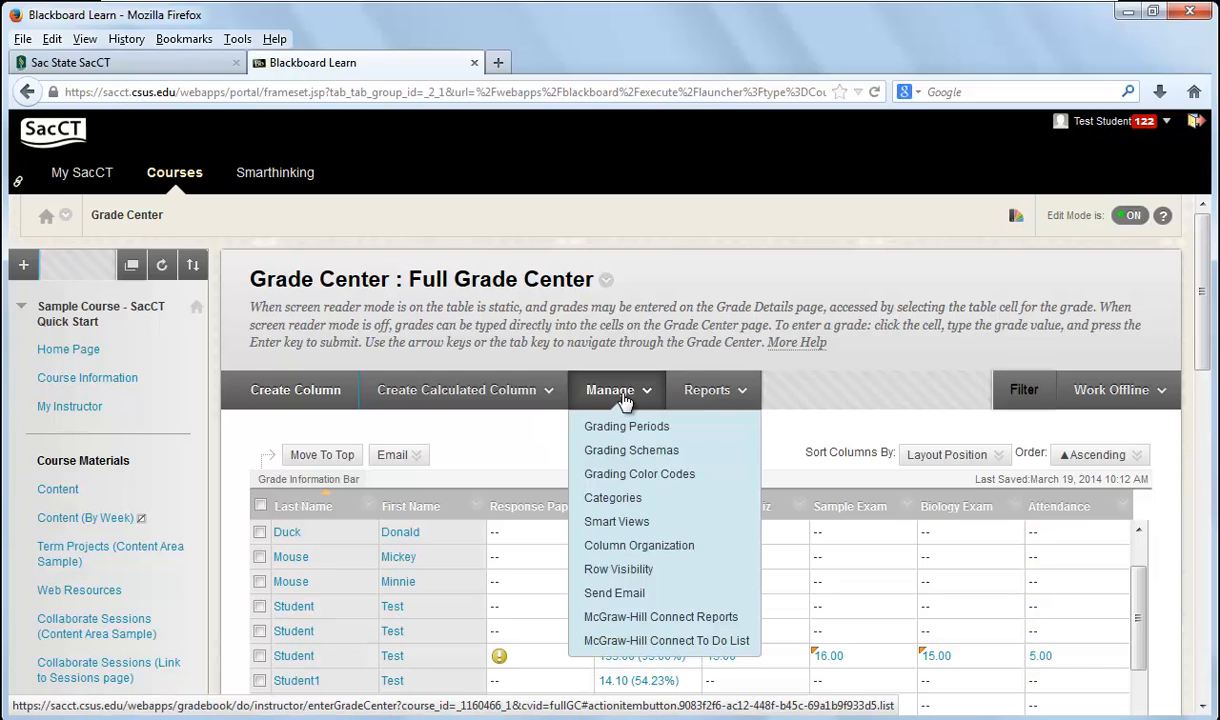
{"action": "left_click", "coordinate": [631, 498]}
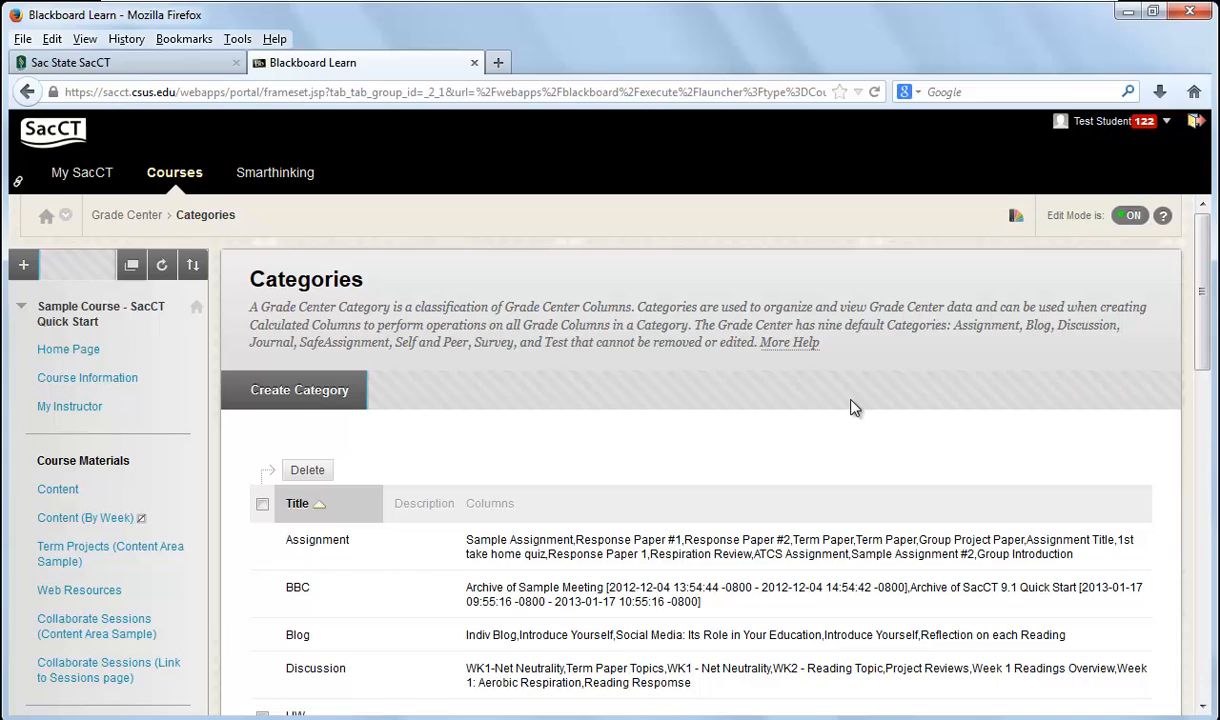
{"action": "scroll", "coordinate": [858, 410], "scroll_direction": "down", "scroll_amount": 5}
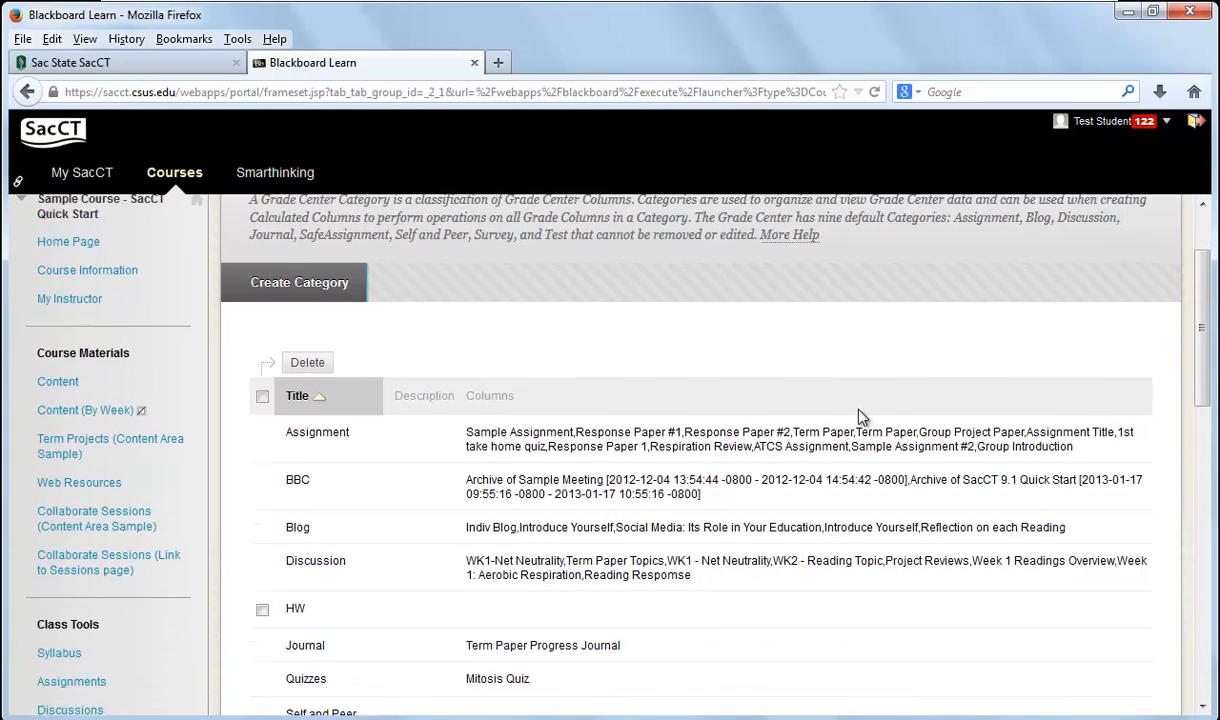
{"action": "scroll", "coordinate": [870, 428], "scroll_direction": "down", "scroll_amount": 3}
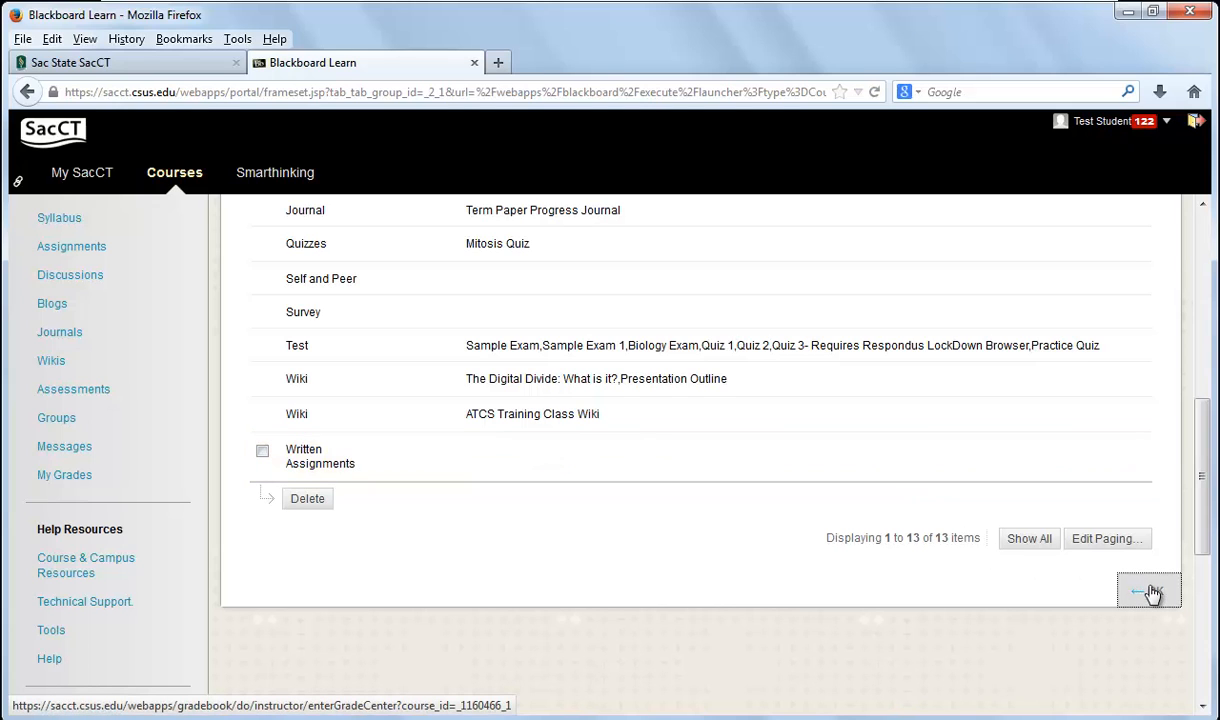
{"action": "left_click", "coordinate": [1150, 591]}
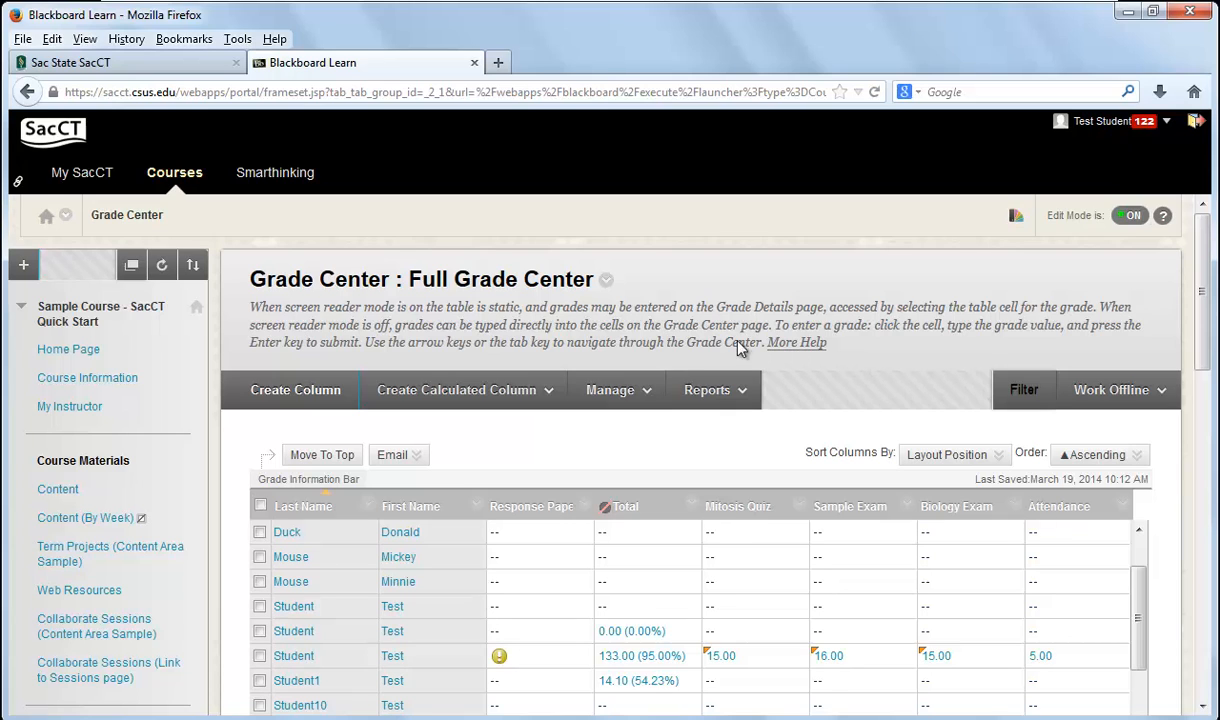
Open Column Organization and examine the categories assigned to the grade columns shown in selected views.
{"action": "left_click", "coordinate": [612, 390]}
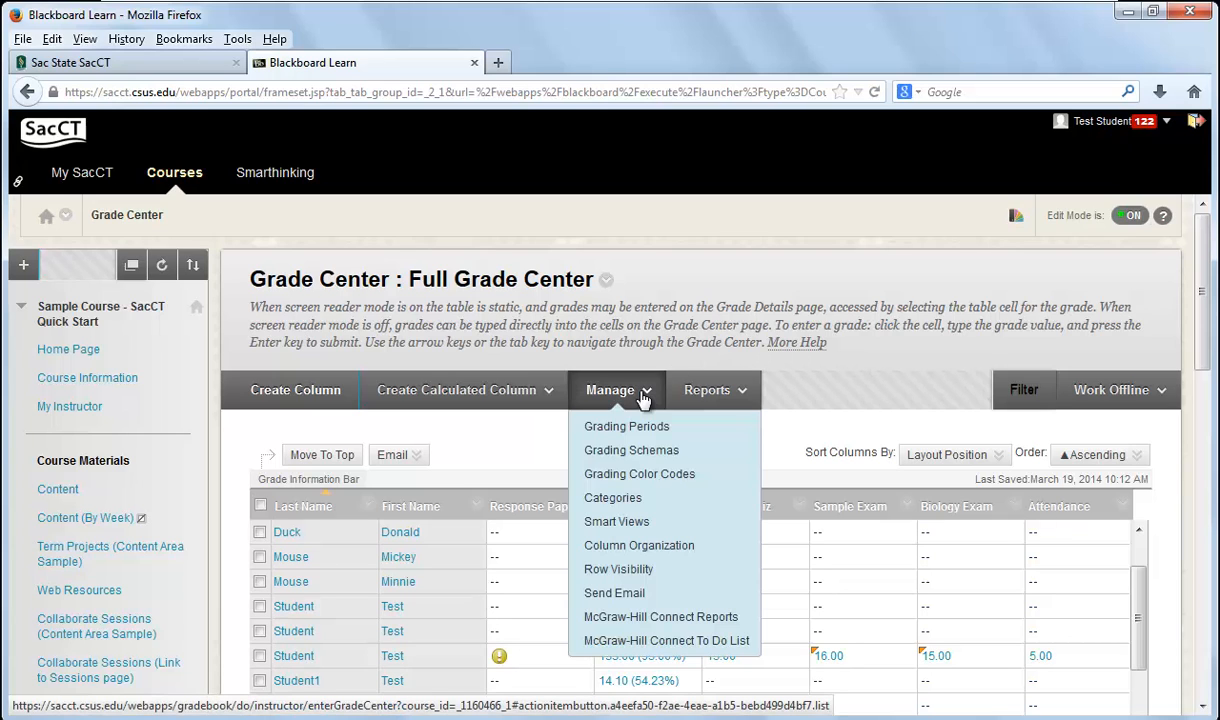
{"action": "left_click", "coordinate": [641, 545]}
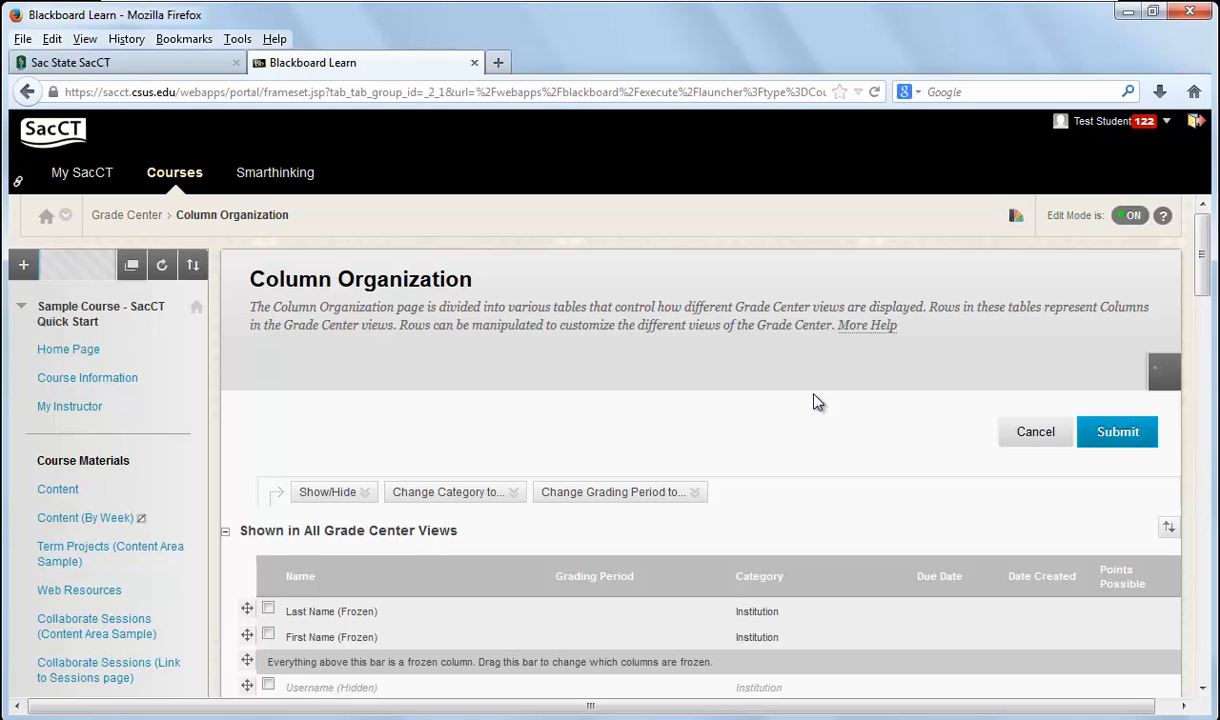
{"action": "scroll", "coordinate": [808, 410], "scroll_direction": "down", "scroll_amount": 3}
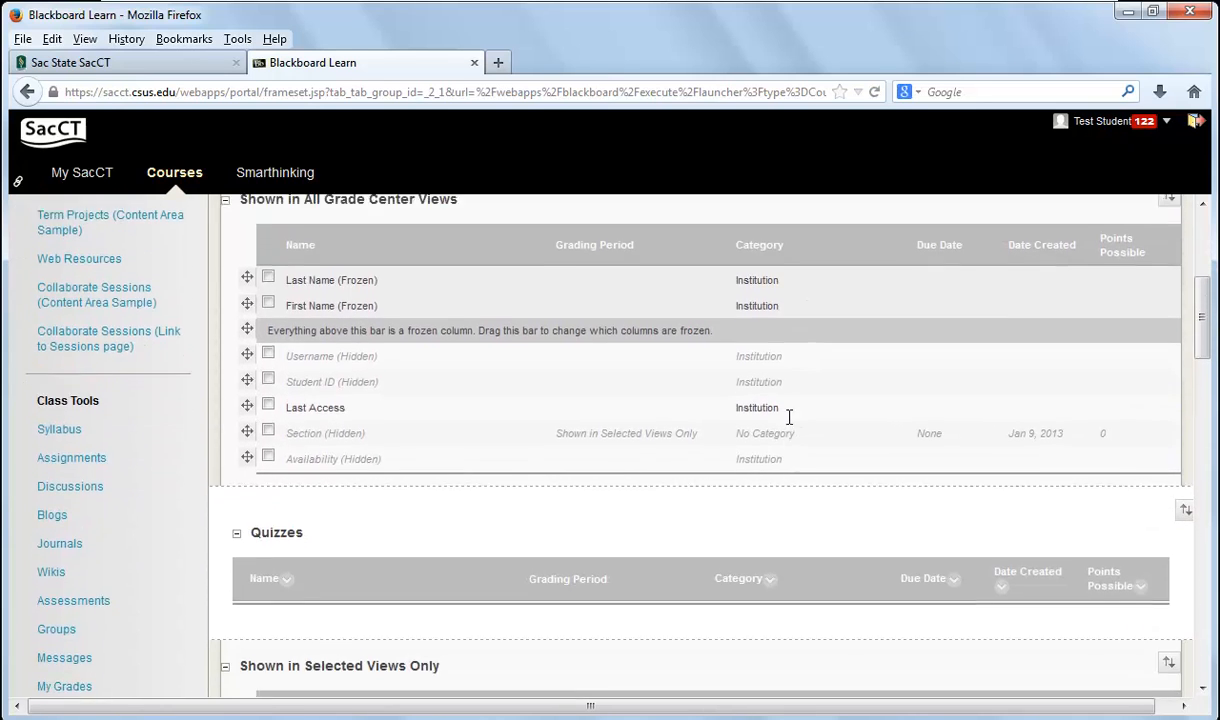
{"action": "scroll", "coordinate": [789, 417], "scroll_direction": "down", "scroll_amount": 3}
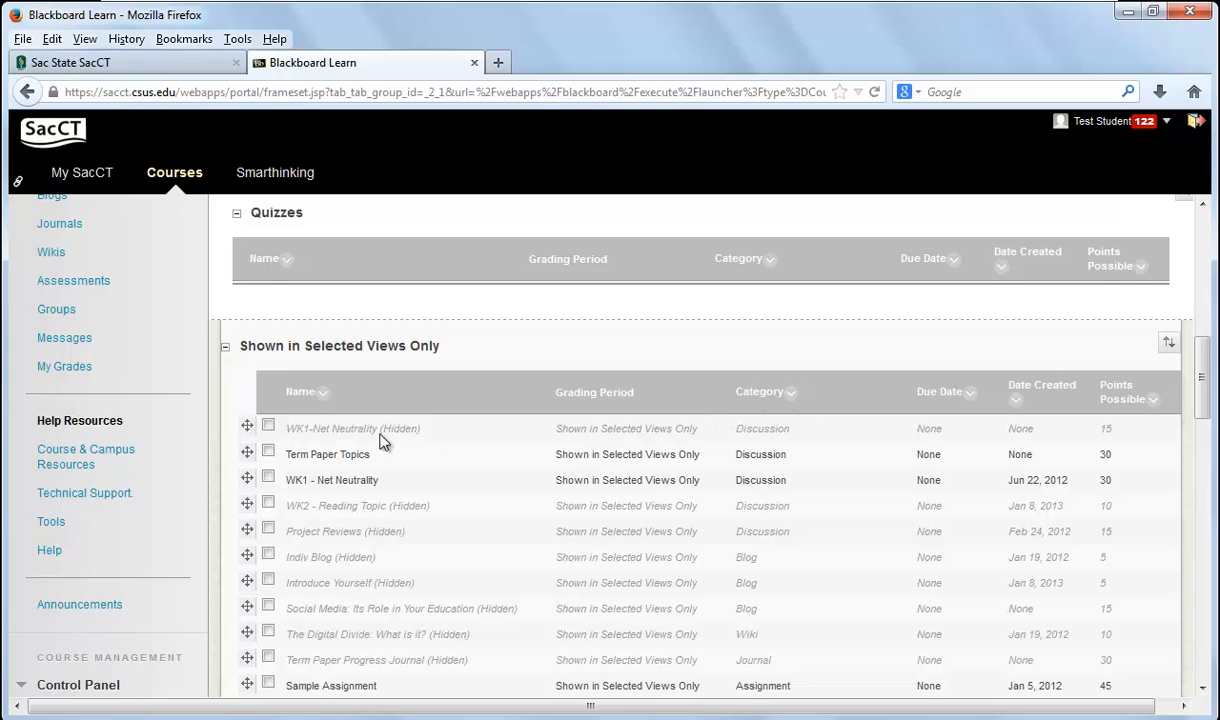
{"action": "left_click", "coordinate": [269, 452]}
{"action": "scroll", "coordinate": [354, 491], "scroll_direction": "down", "scroll_amount": 8}
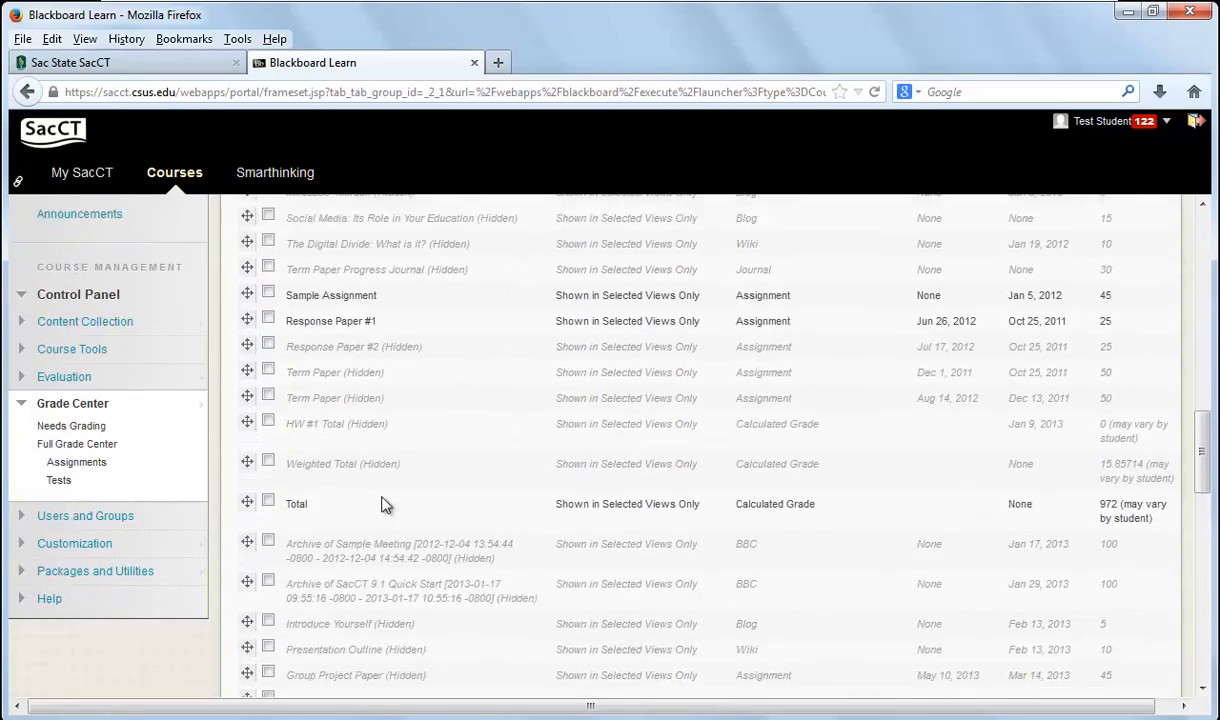
{"action": "scroll", "coordinate": [374, 535], "scroll_direction": "down", "scroll_amount": 10}
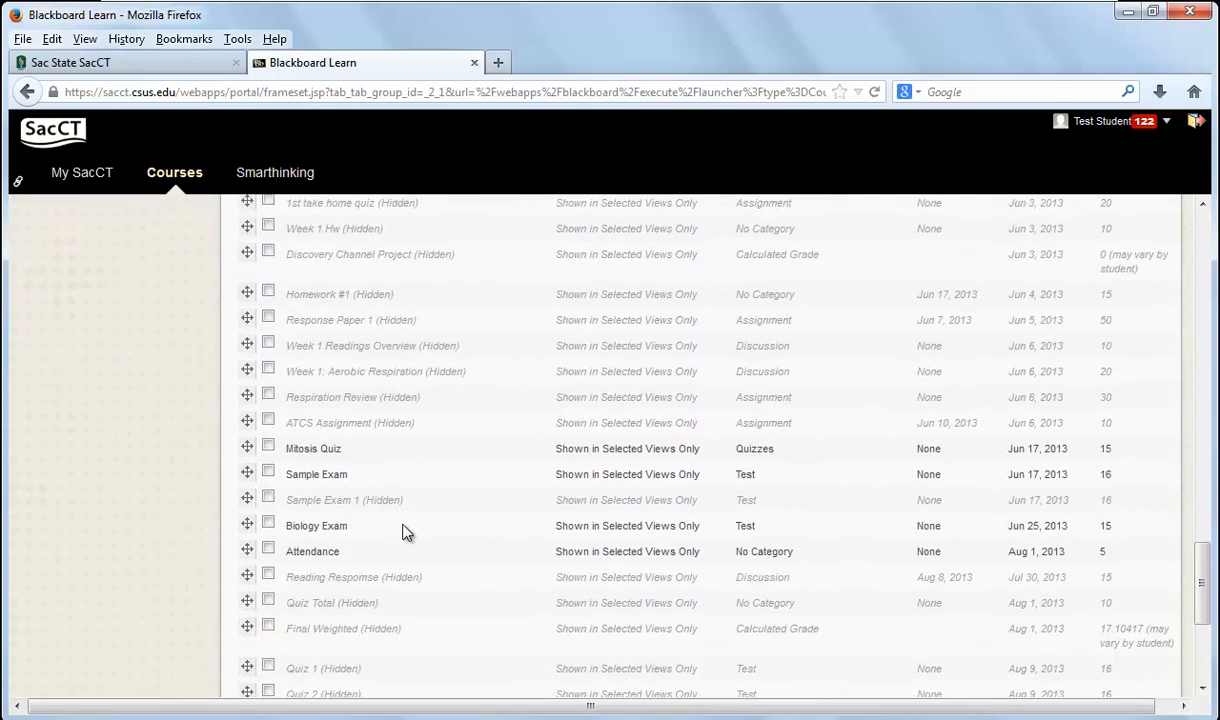
Look over the category choices offered for changing columns and submit the column organization.
{"action": "left_click", "coordinate": [465, 597]}
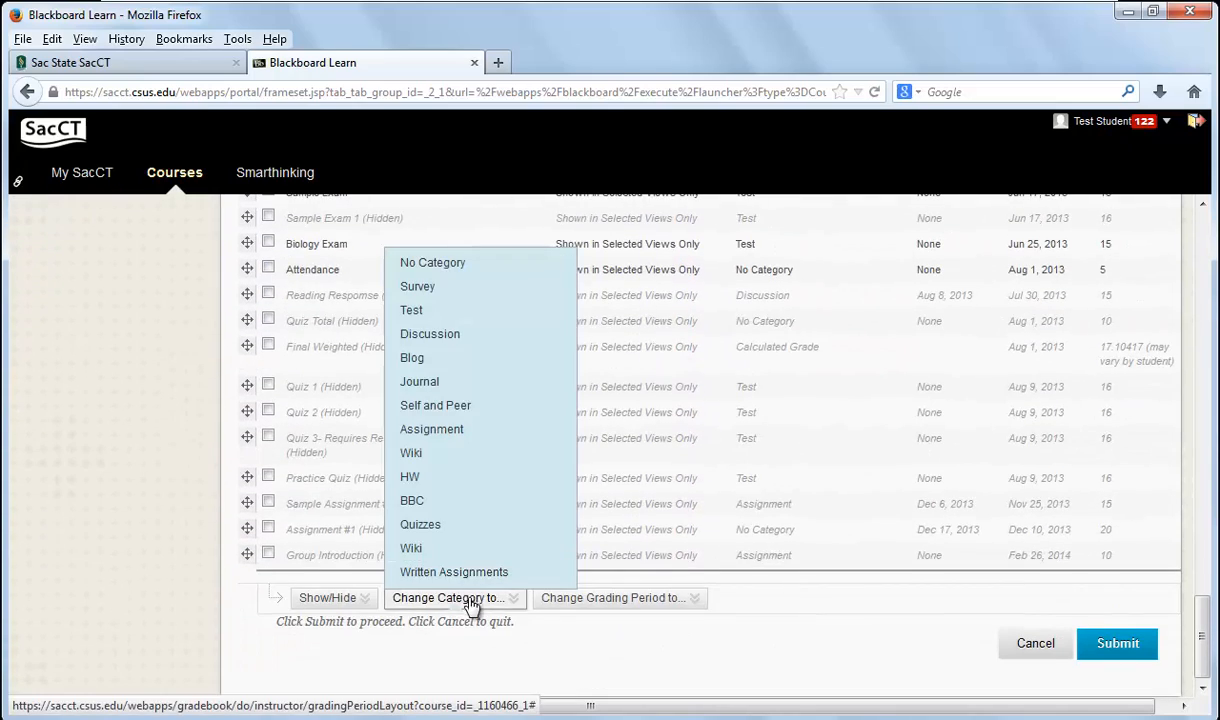
{"action": "left_click", "coordinate": [476, 346]}
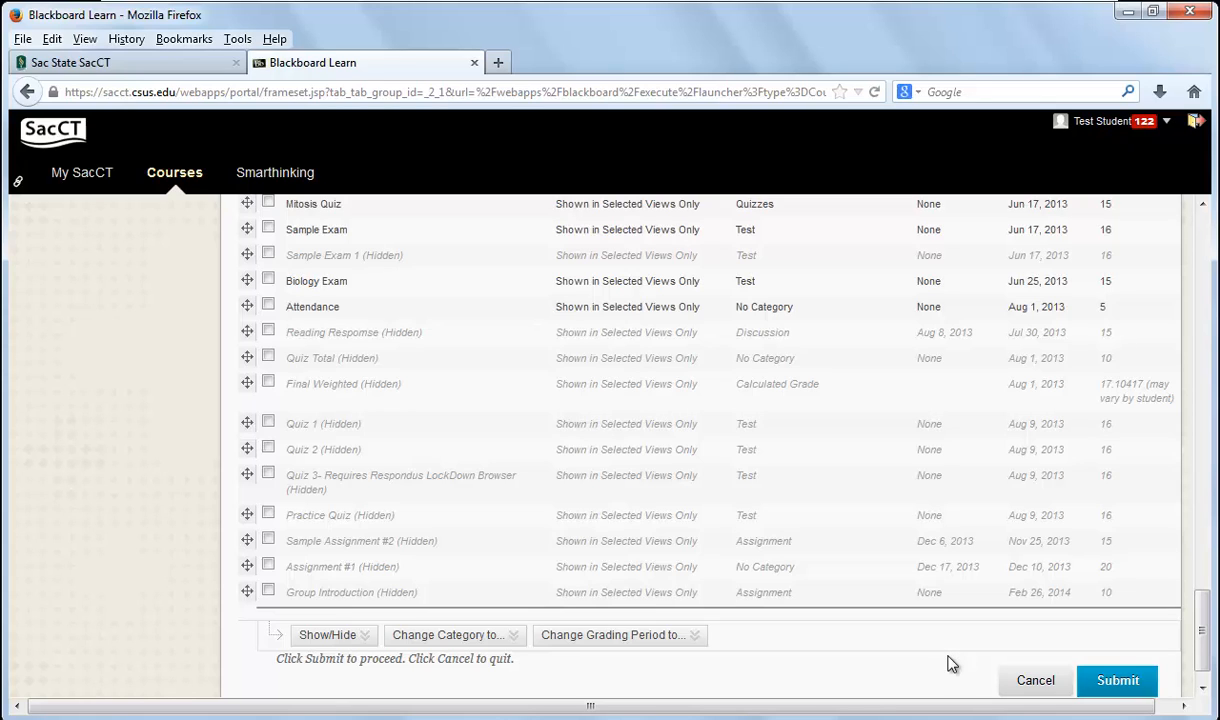
{"action": "left_click", "coordinate": [1108, 684]}
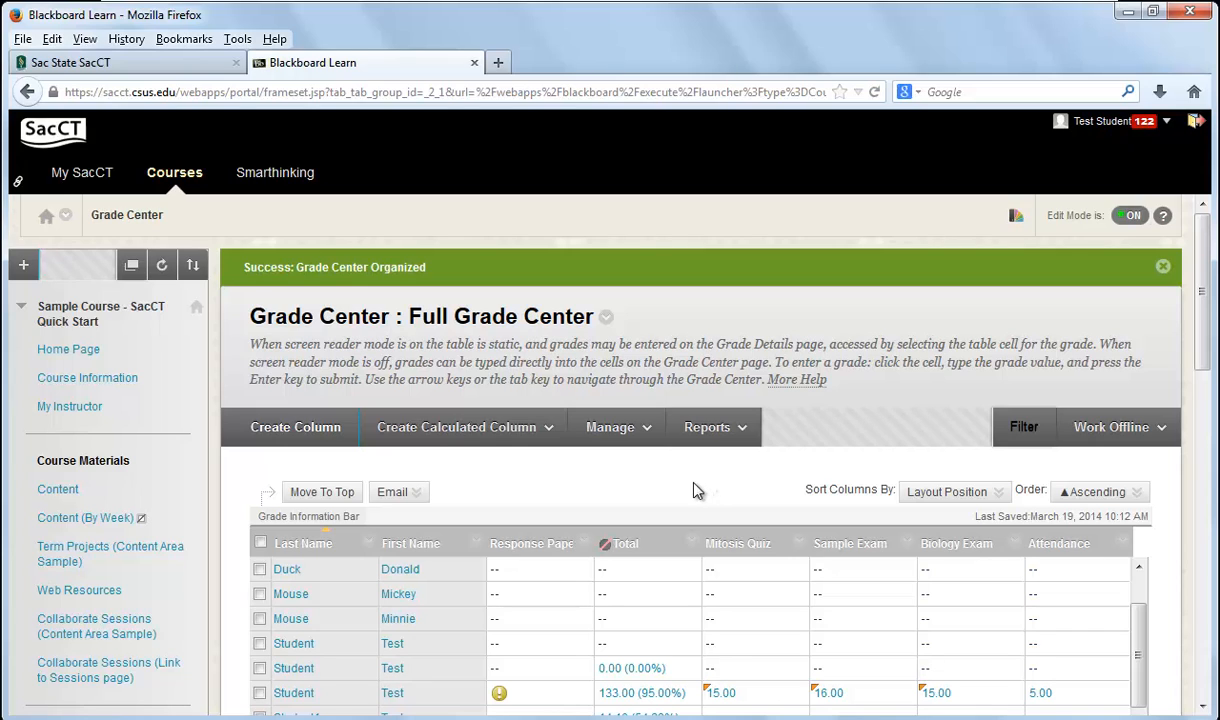
Create a weighted calculated column with the column name "Weighted Total Percent".
{"action": "left_click", "coordinate": [512, 430]}
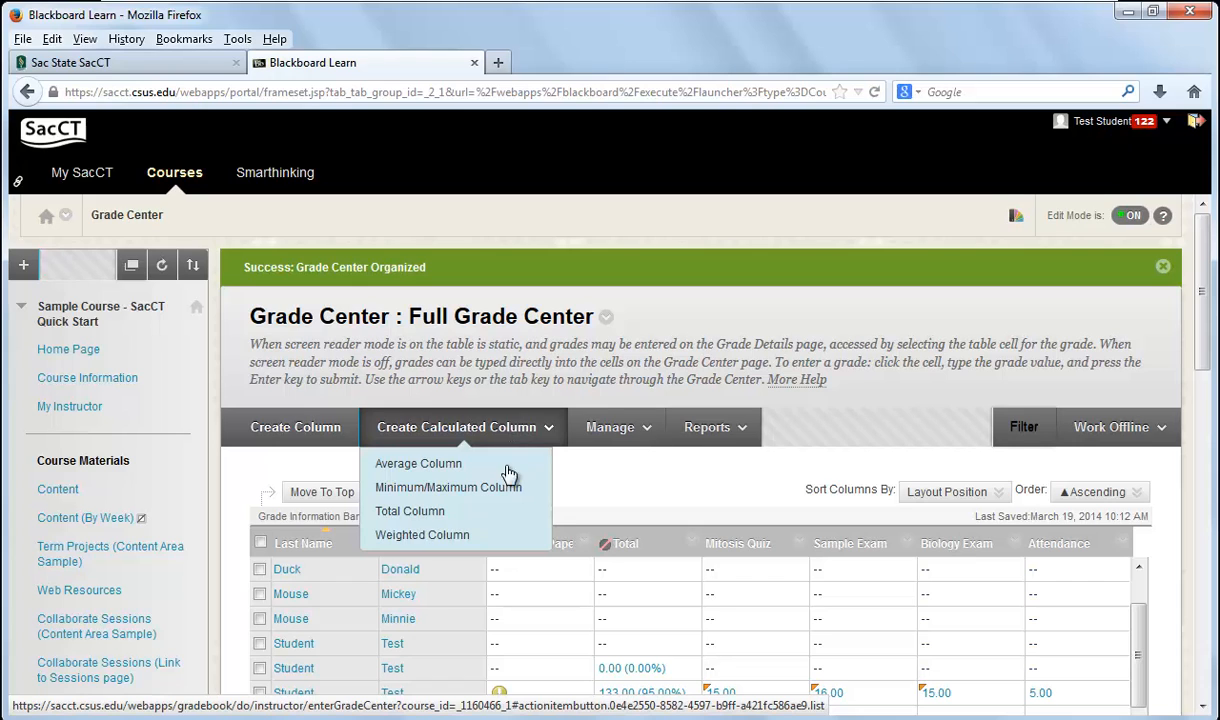
{"action": "left_click", "coordinate": [482, 534]}
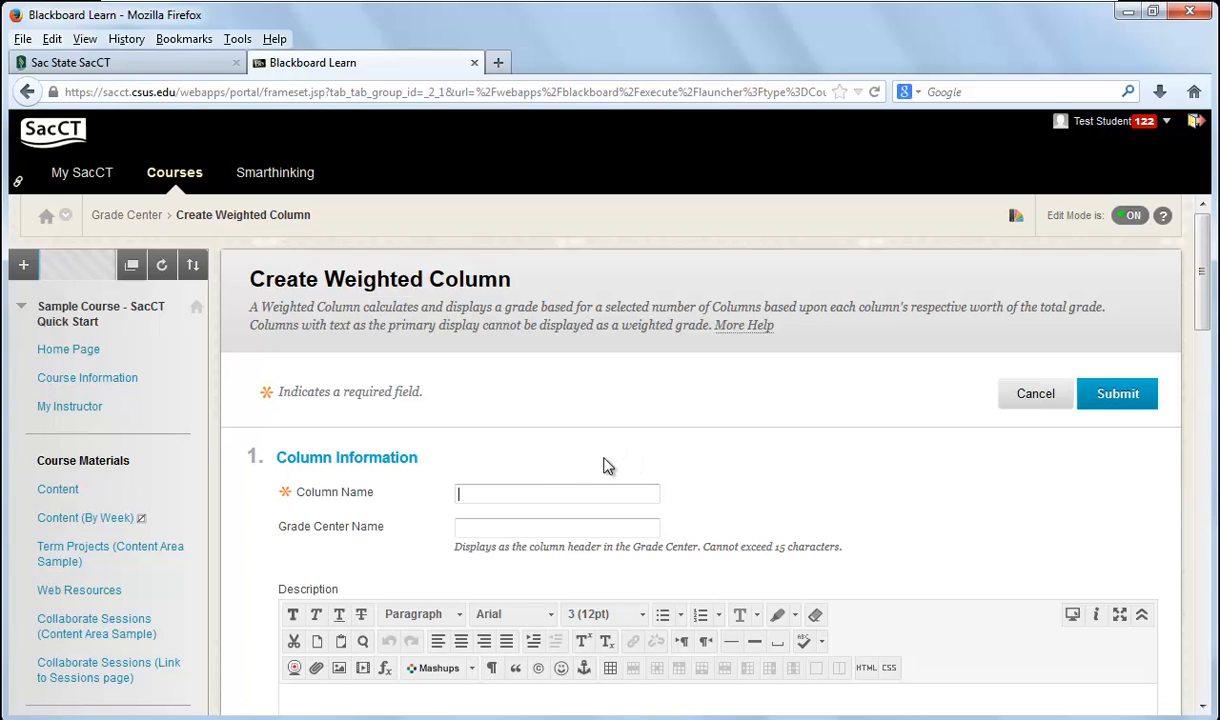
{"action": "type", "text": "Weighted Total Percent"}
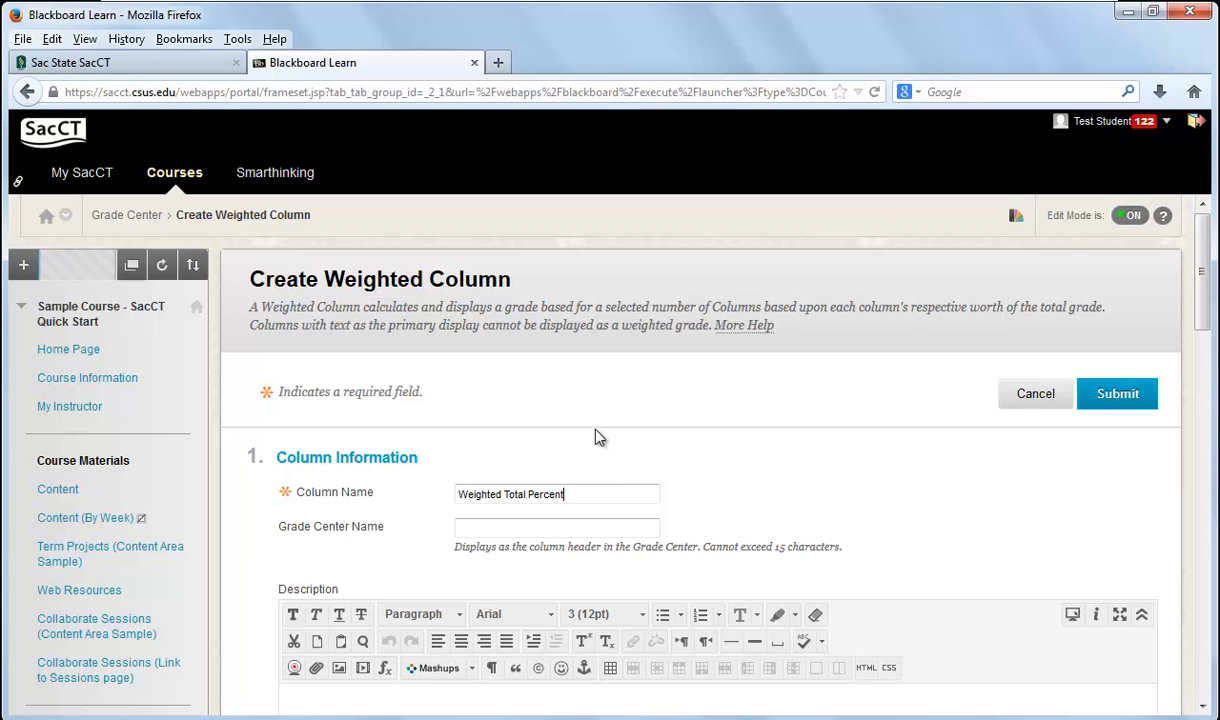
Choose Percentage as the weighted column's primary display.
{"action": "scroll", "coordinate": [596, 436], "scroll_direction": "down", "scroll_amount": 3}
{"action": "scroll", "coordinate": [618, 447], "scroll_direction": "down", "scroll_amount": 4}
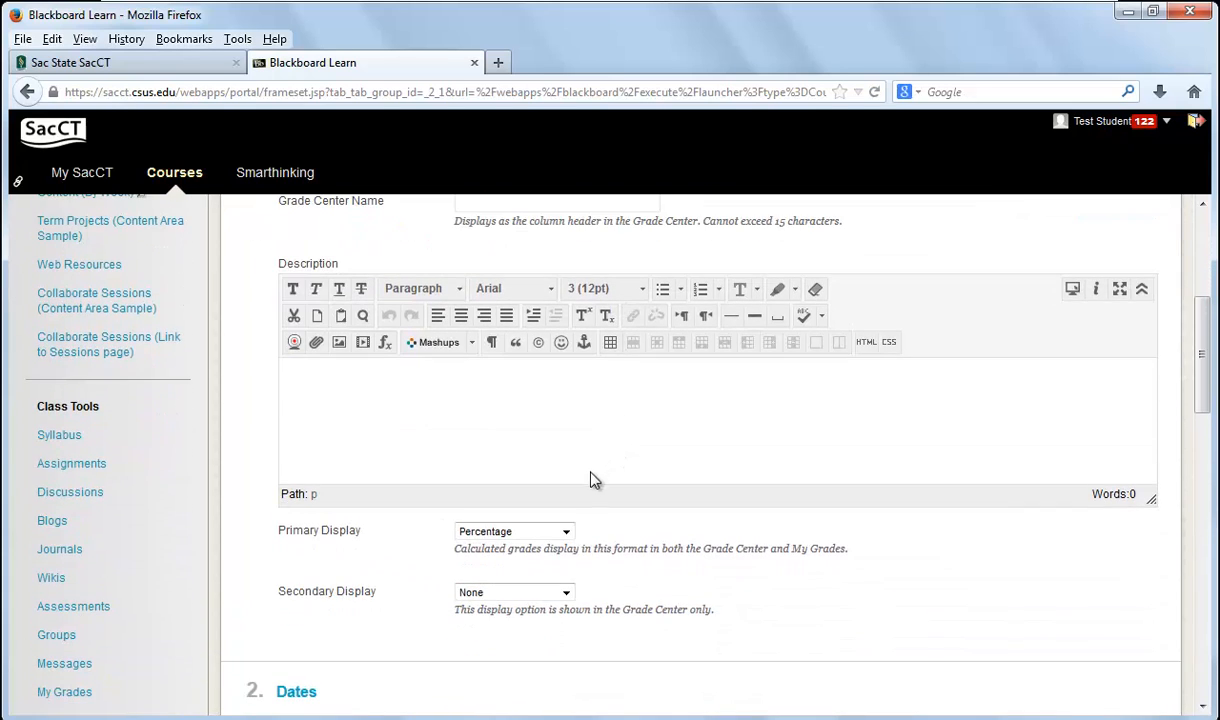
{"action": "left_click", "coordinate": [566, 533]}
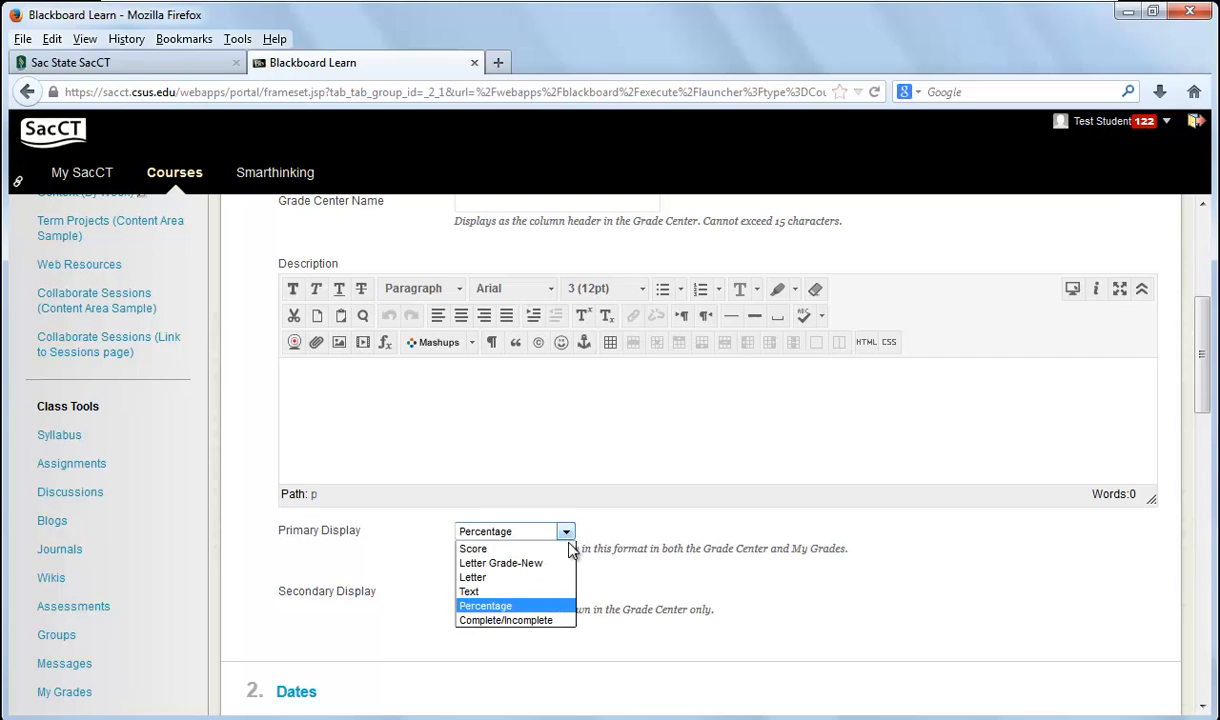
{"action": "left_click", "coordinate": [510, 606]}
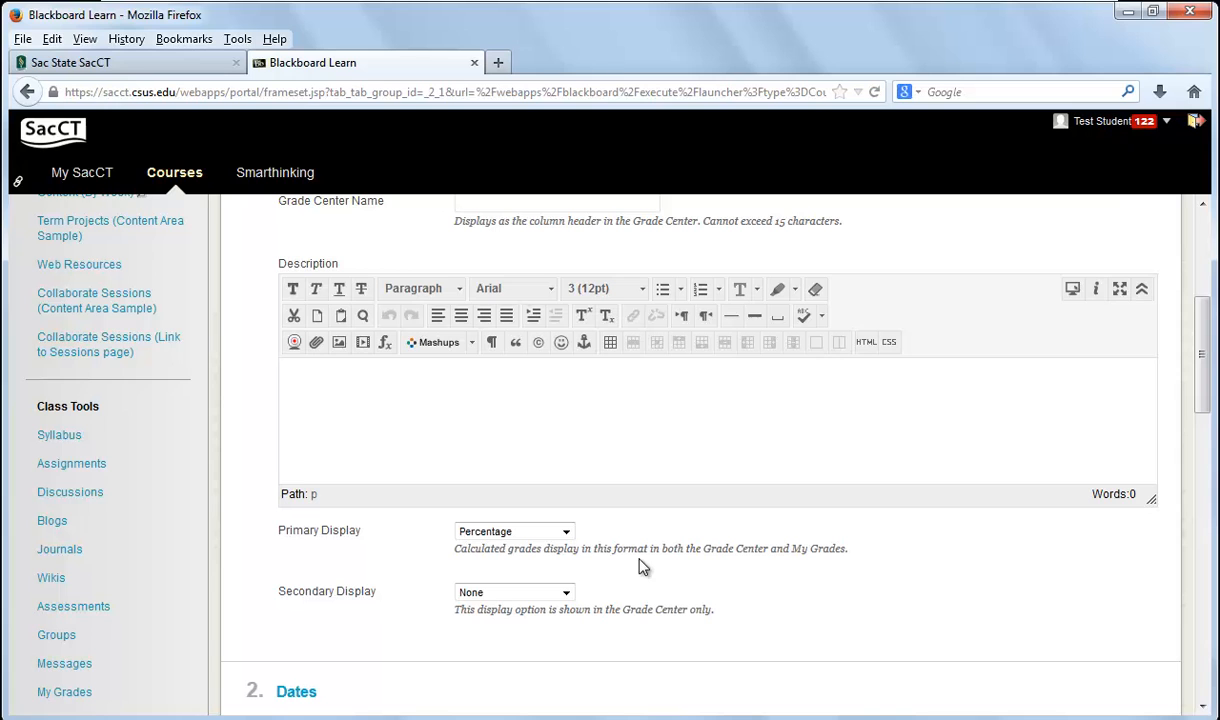
Add the Mitosis Quiz and Attendance columns to the weighted grade's selected columns.
{"action": "scroll", "coordinate": [643, 560], "scroll_direction": "down", "scroll_amount": 5}
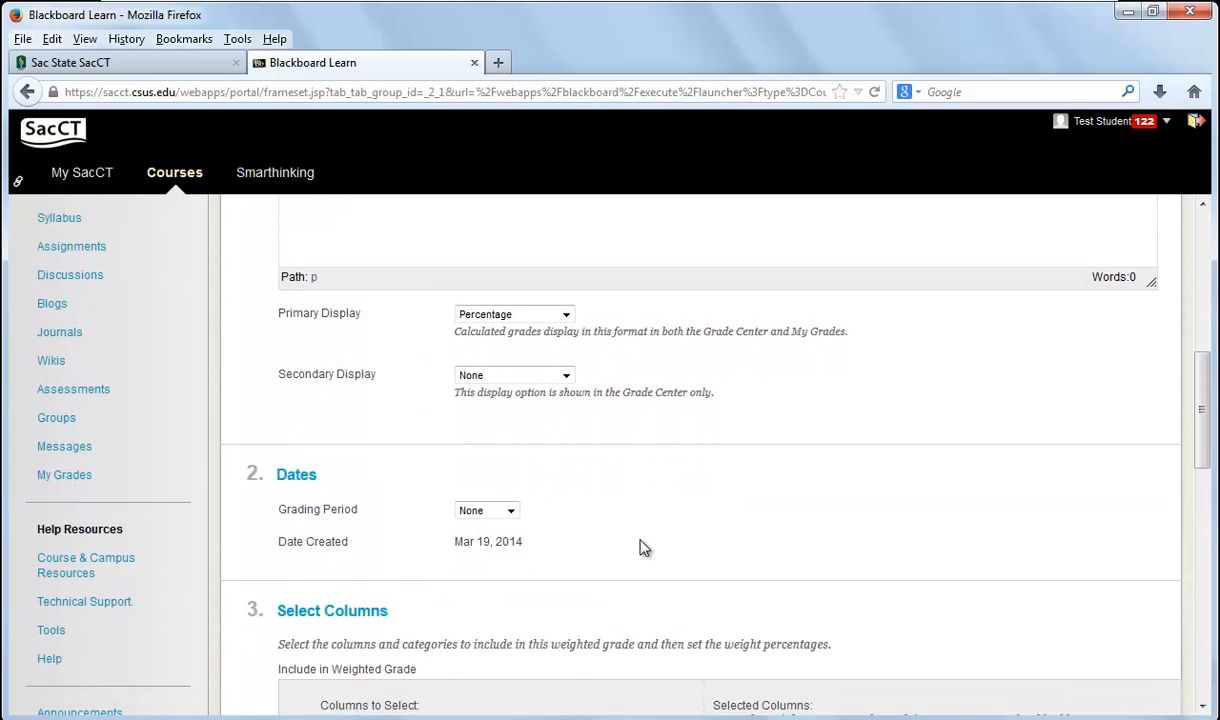
{"action": "scroll", "coordinate": [643, 541], "scroll_direction": "down", "scroll_amount": 5}
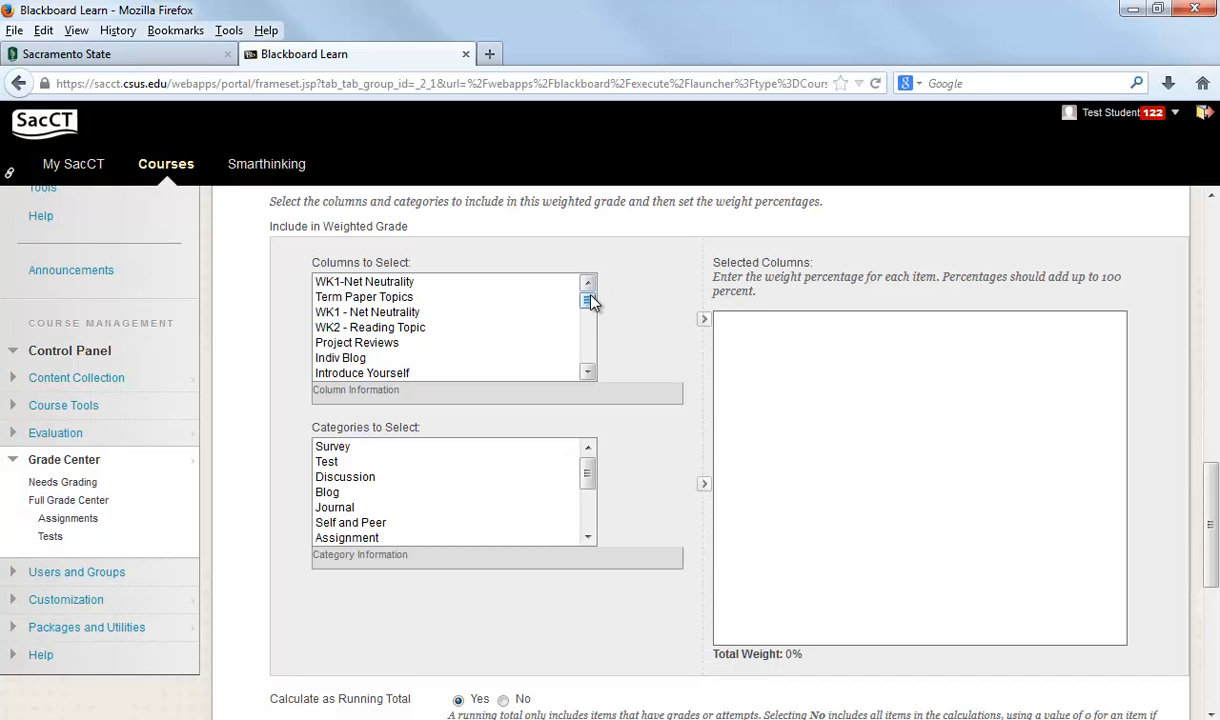
{"action": "left_click", "coordinate": [589, 297]}
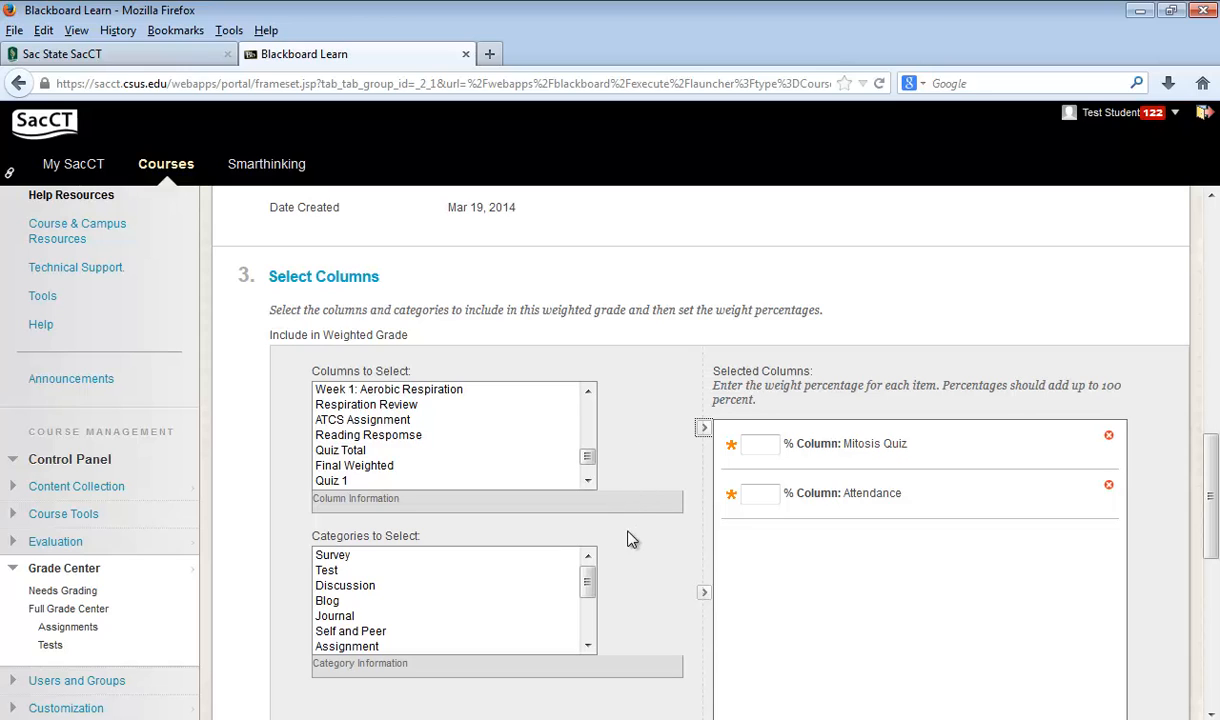
Add the Discussion, Assignment and Test categories to the weighted grade.
{"action": "left_click", "coordinate": [368, 587]}
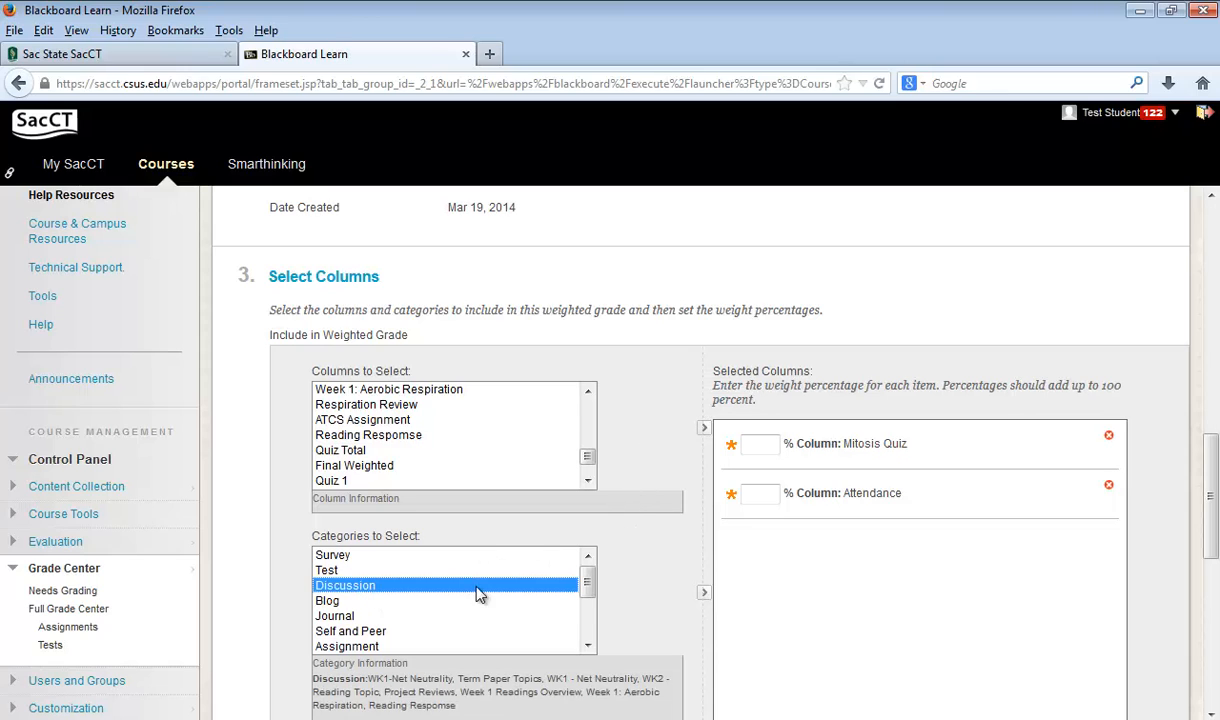
{"action": "left_click", "coordinate": [704, 596]}
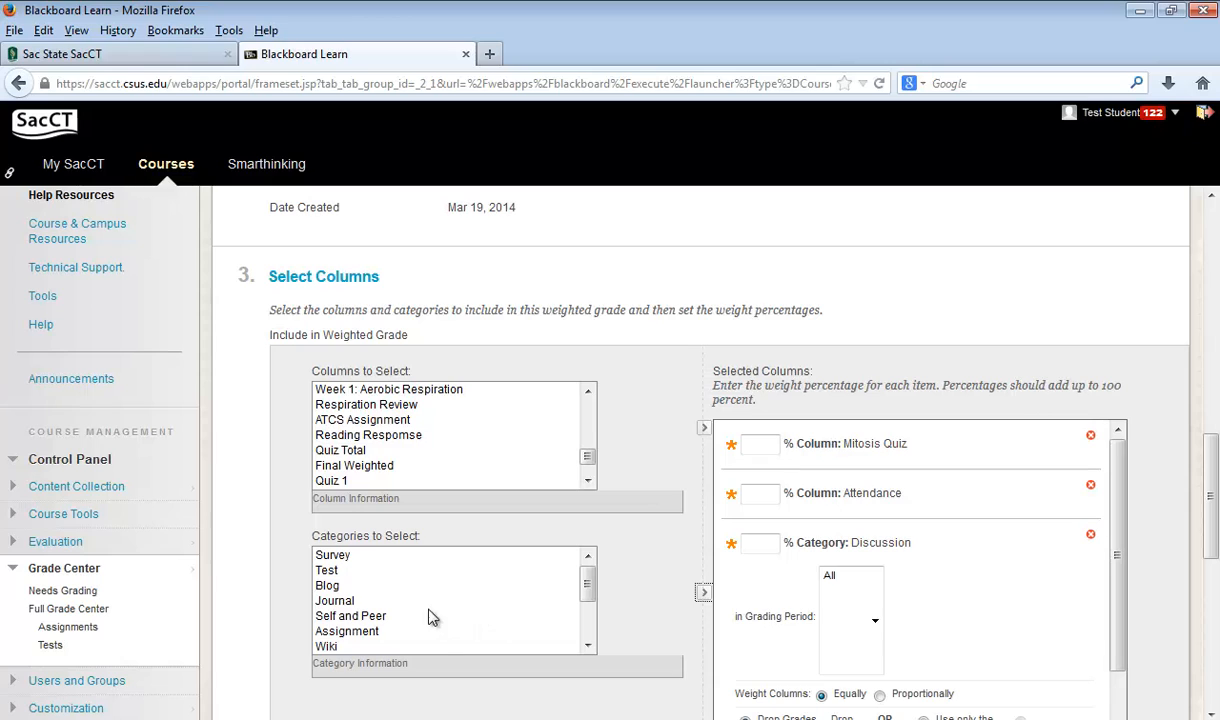
{"action": "left_click", "coordinate": [365, 632]}
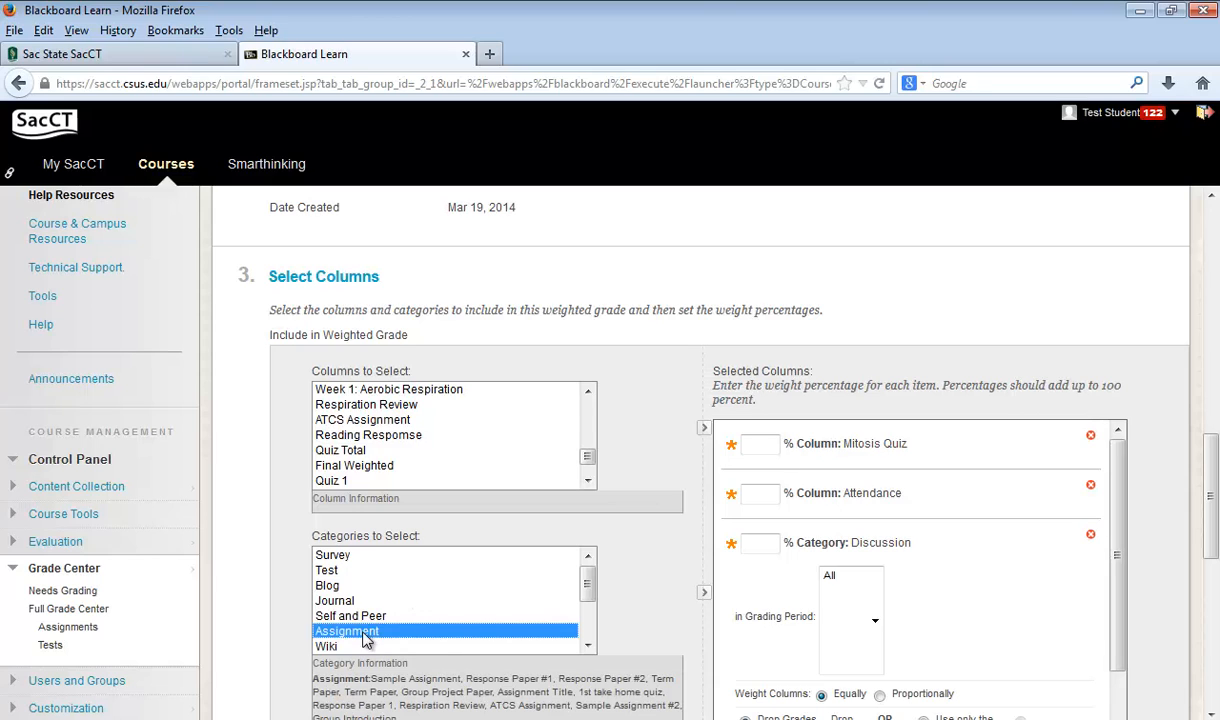
{"action": "left_click", "coordinate": [705, 598]}
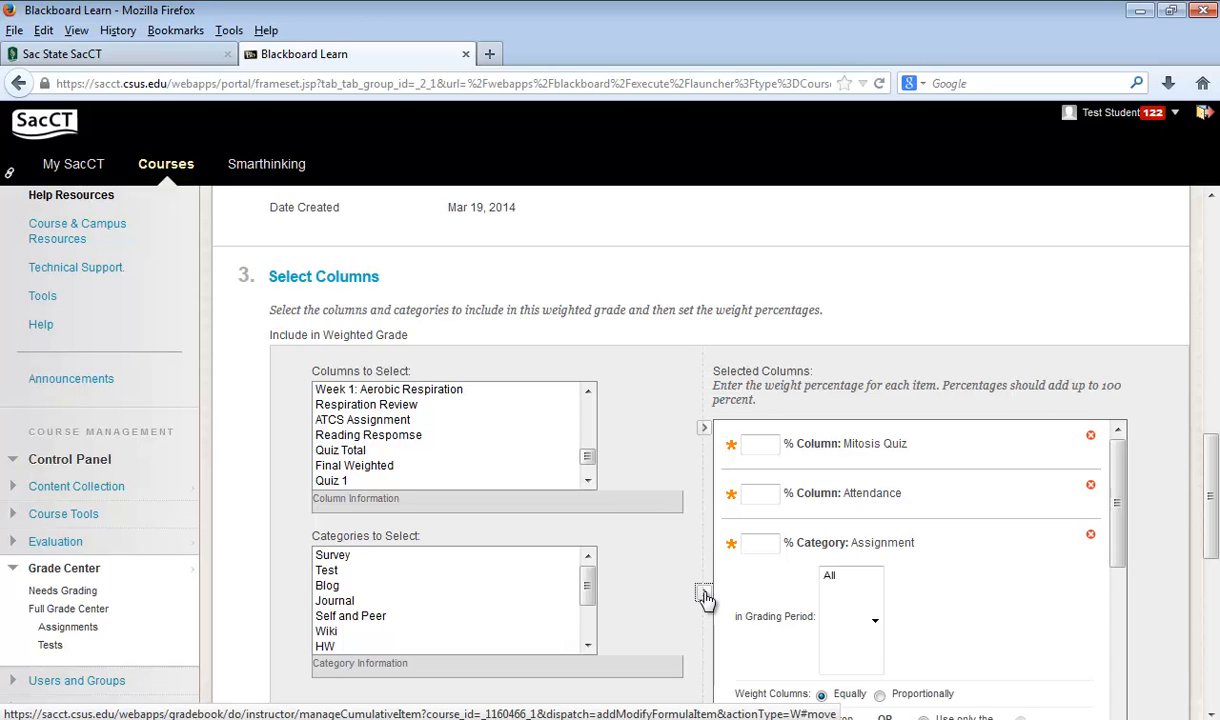
{"action": "left_click", "coordinate": [337, 572]}
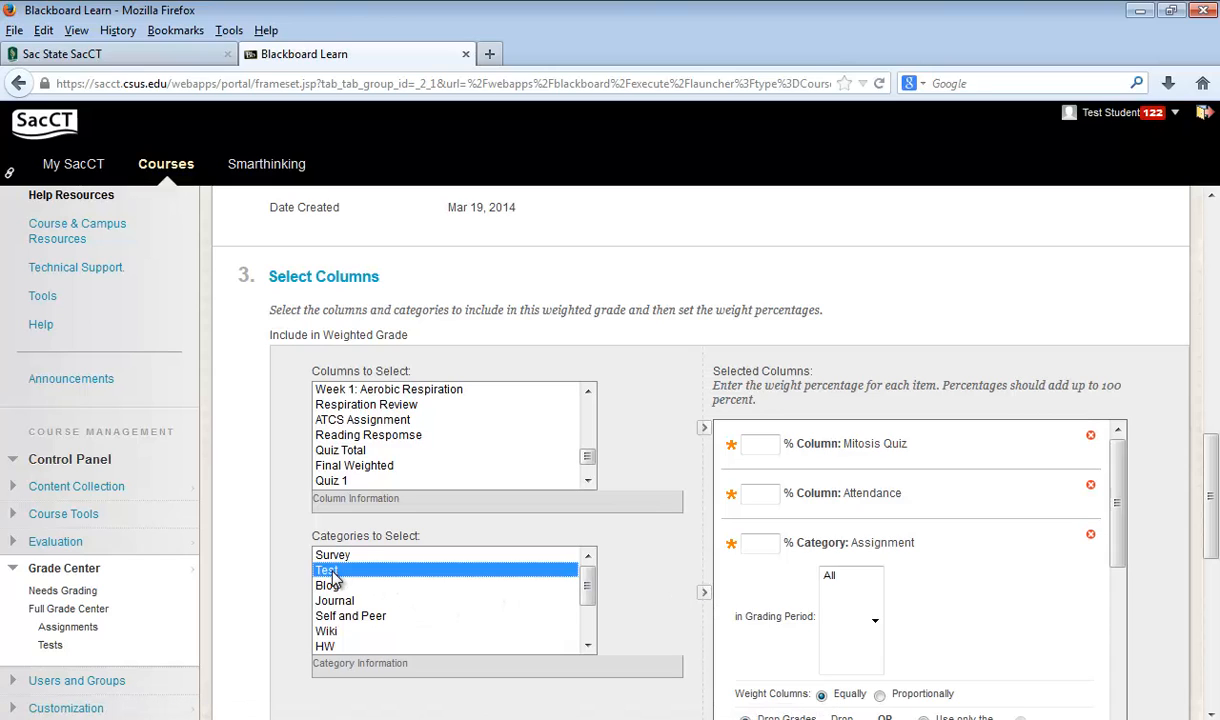
{"action": "left_click", "coordinate": [704, 594]}
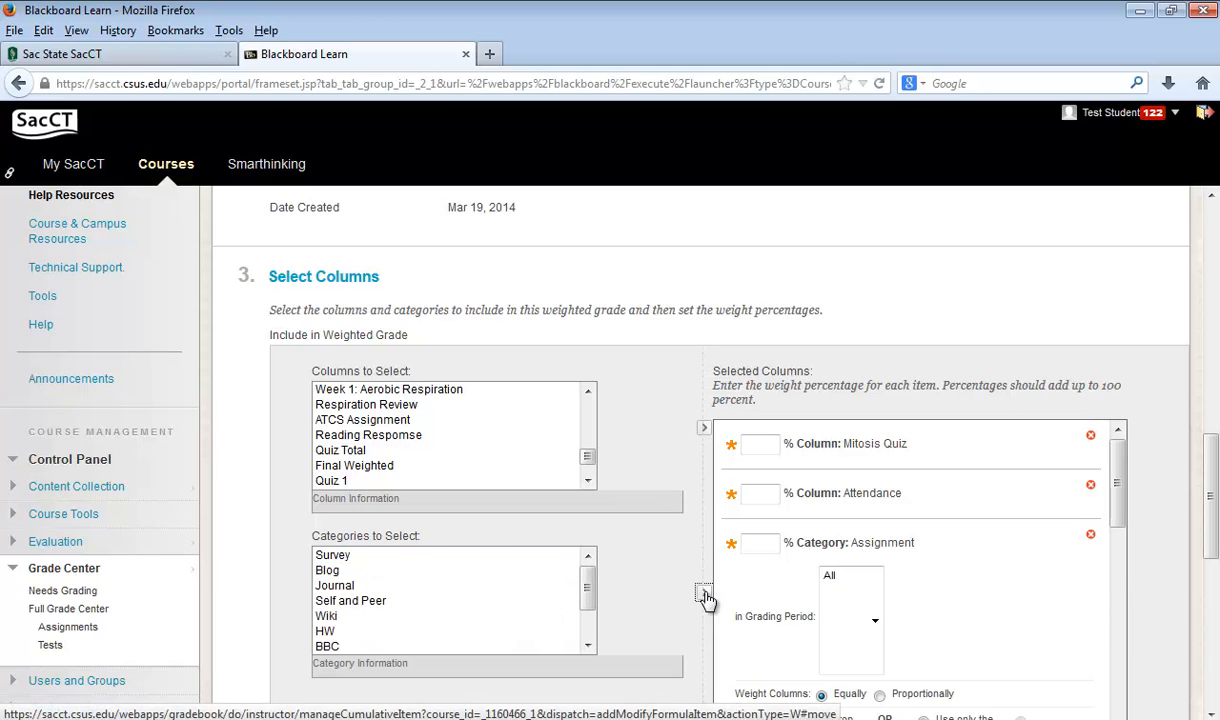
Set the weights of the individual columns to 20% for Mitosis Quiz and 10% for Attendance.
{"action": "left_click", "coordinate": [762, 445]}
{"action": "type", "text": "20"}
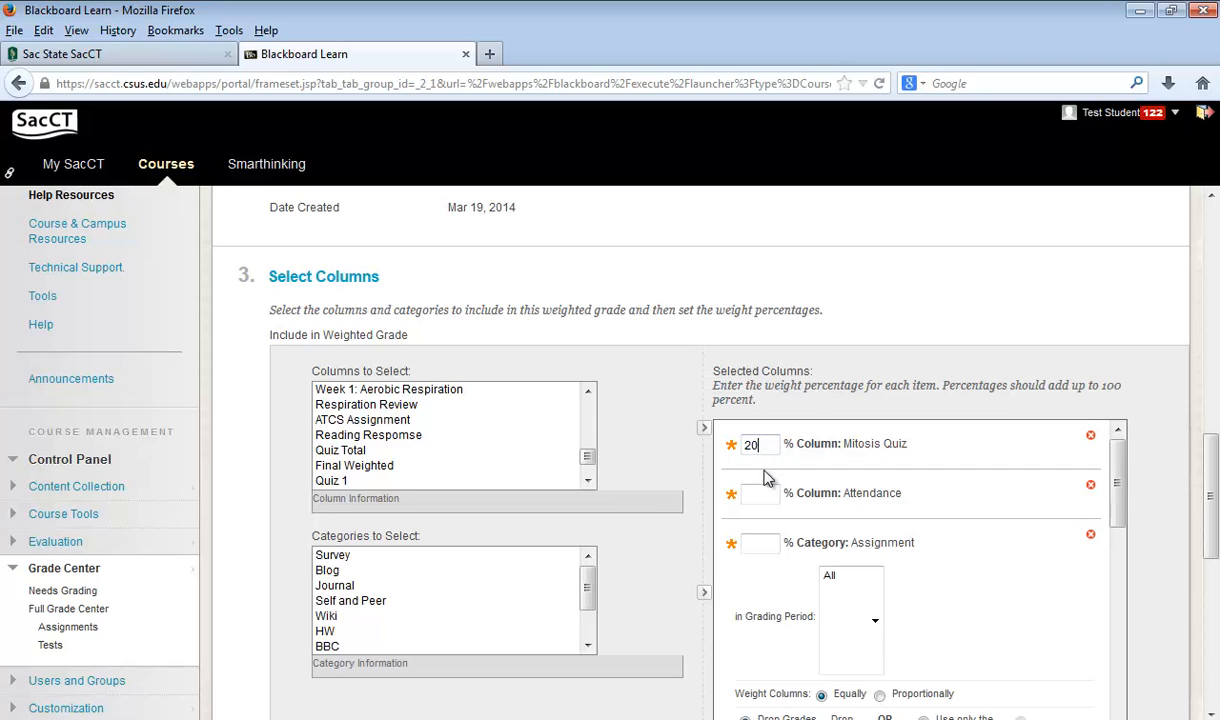
{"action": "left_click", "coordinate": [760, 493]}
{"action": "type", "text": "10"}
Set the category weights to 20% for Assignment, 30% for Test and 20% for Discussion.
{"action": "left_click", "coordinate": [756, 542]}
{"action": "type", "text": "20"}
{"action": "left_click_drag", "start_coordinate": [1120, 500], "coordinate": [1114, 603]}
{"action": "left_click", "coordinate": [757, 502]}
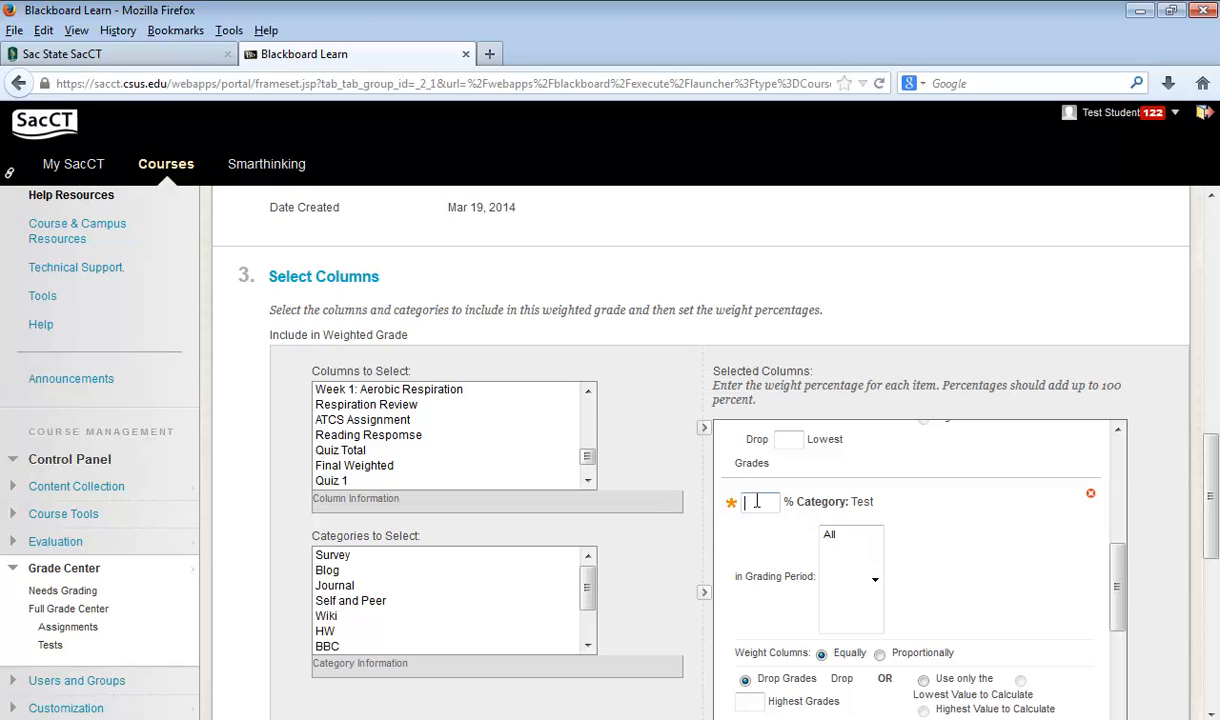
{"action": "type", "text": "30"}
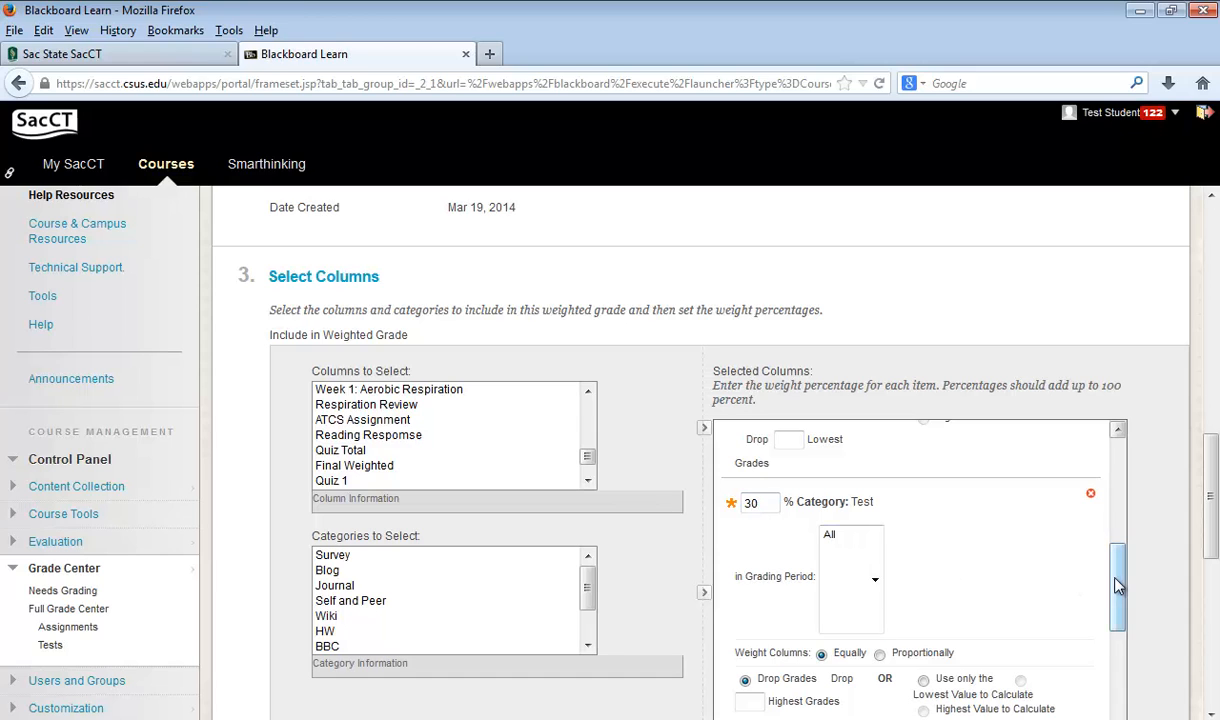
{"action": "left_click_drag", "start_coordinate": [1118, 587], "coordinate": [1122, 665]}
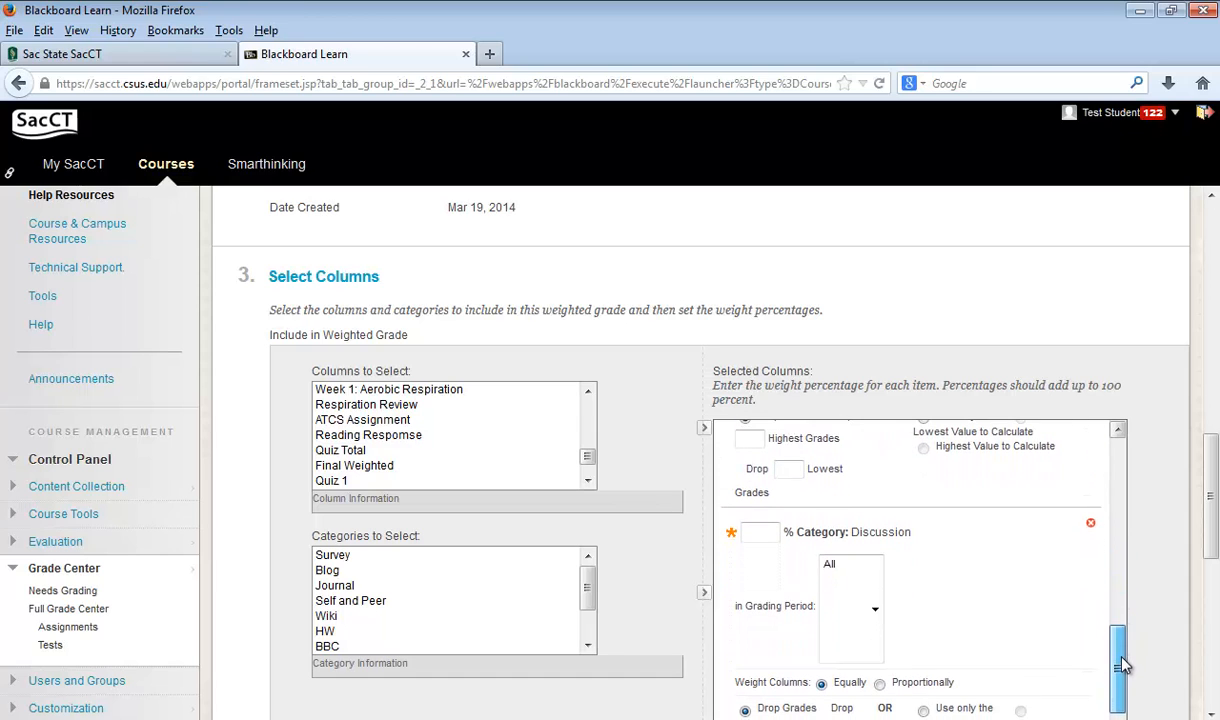
{"action": "left_click", "coordinate": [767, 531]}
{"action": "type", "text": "20"}
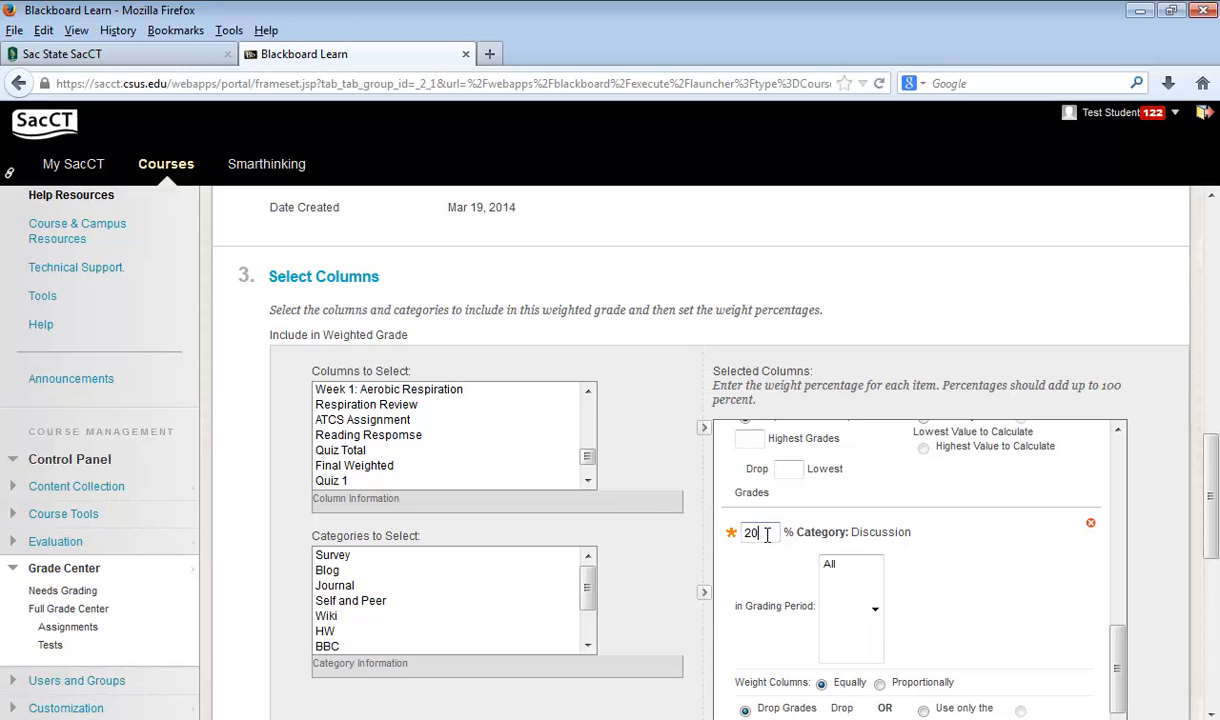
{"action": "key", "text": "Tab"}
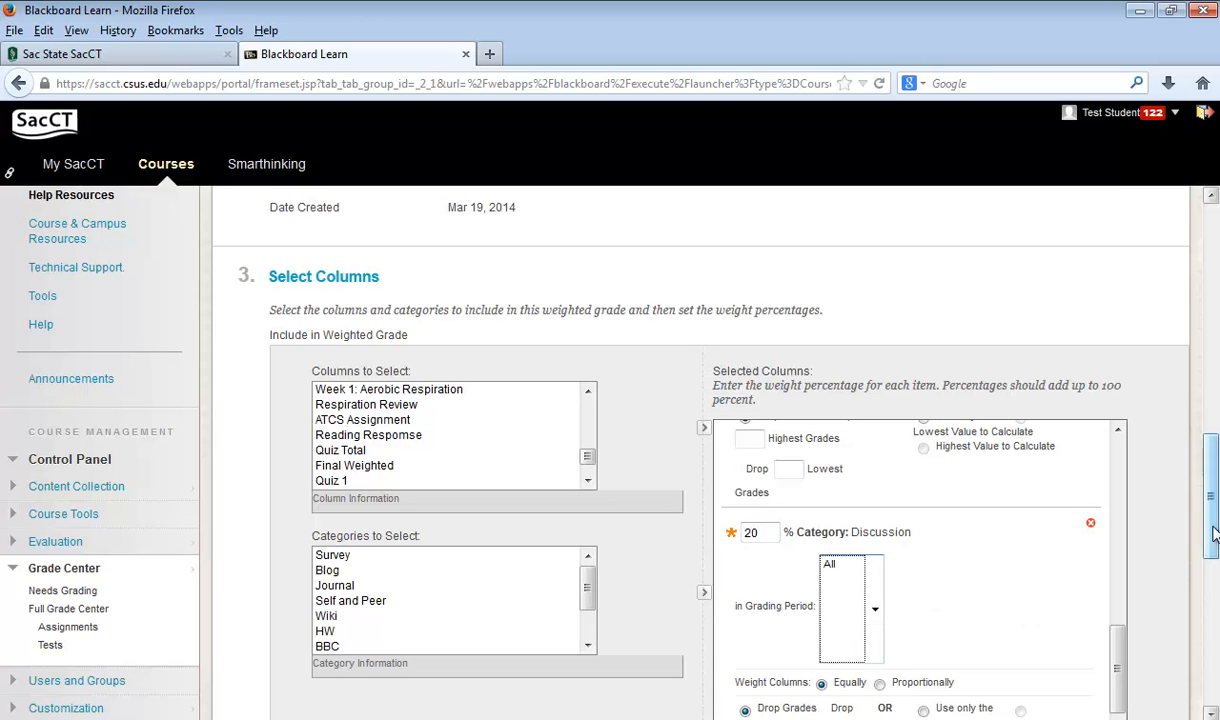
Set the Test category to drop the 1 lowest grade.
{"action": "scroll", "coordinate": [1213, 535], "scroll_direction": "down", "scroll_amount": 2}
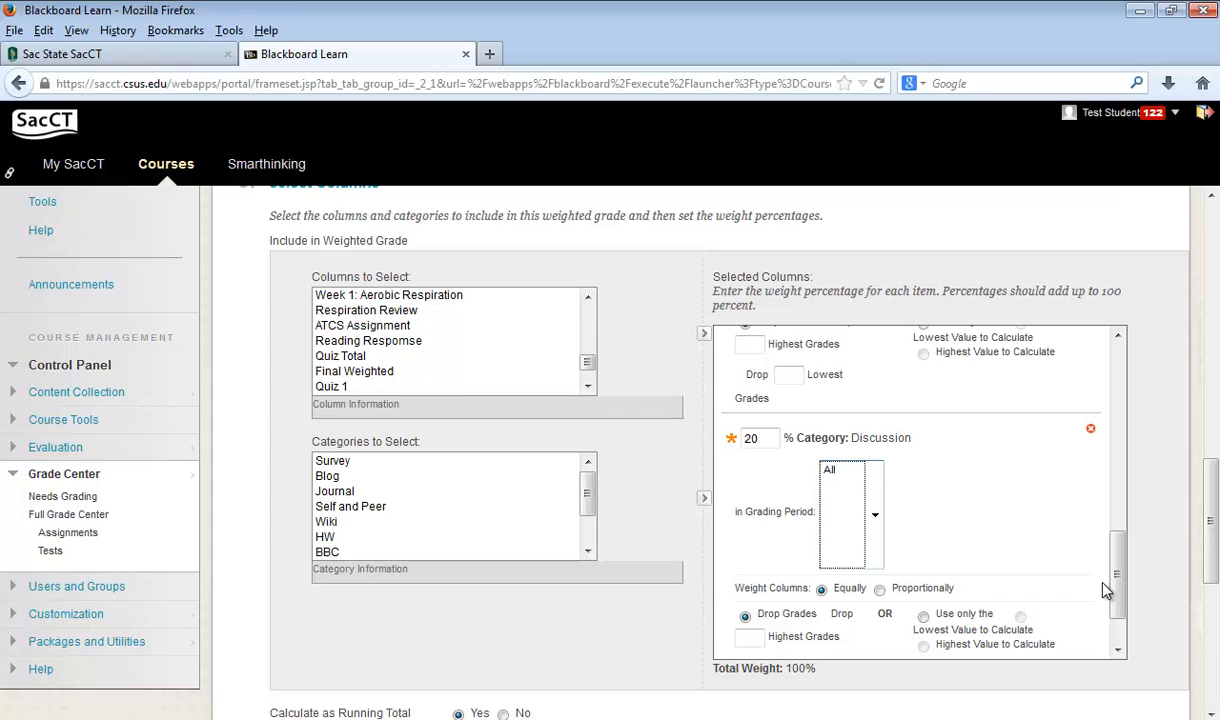
{"action": "left_click_drag", "start_coordinate": [1112, 580], "coordinate": [1117, 509]}
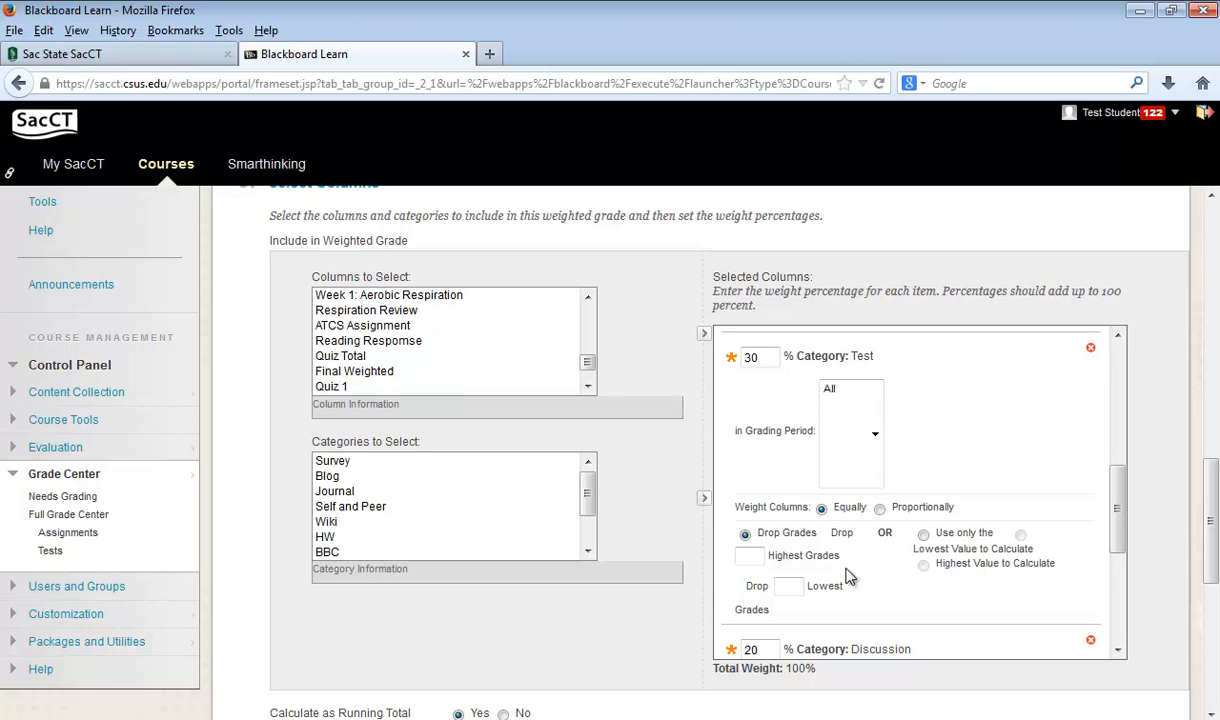
{"action": "left_click", "coordinate": [789, 584]}
{"action": "type", "text": "1"}
{"action": "key", "text": "Tab"}
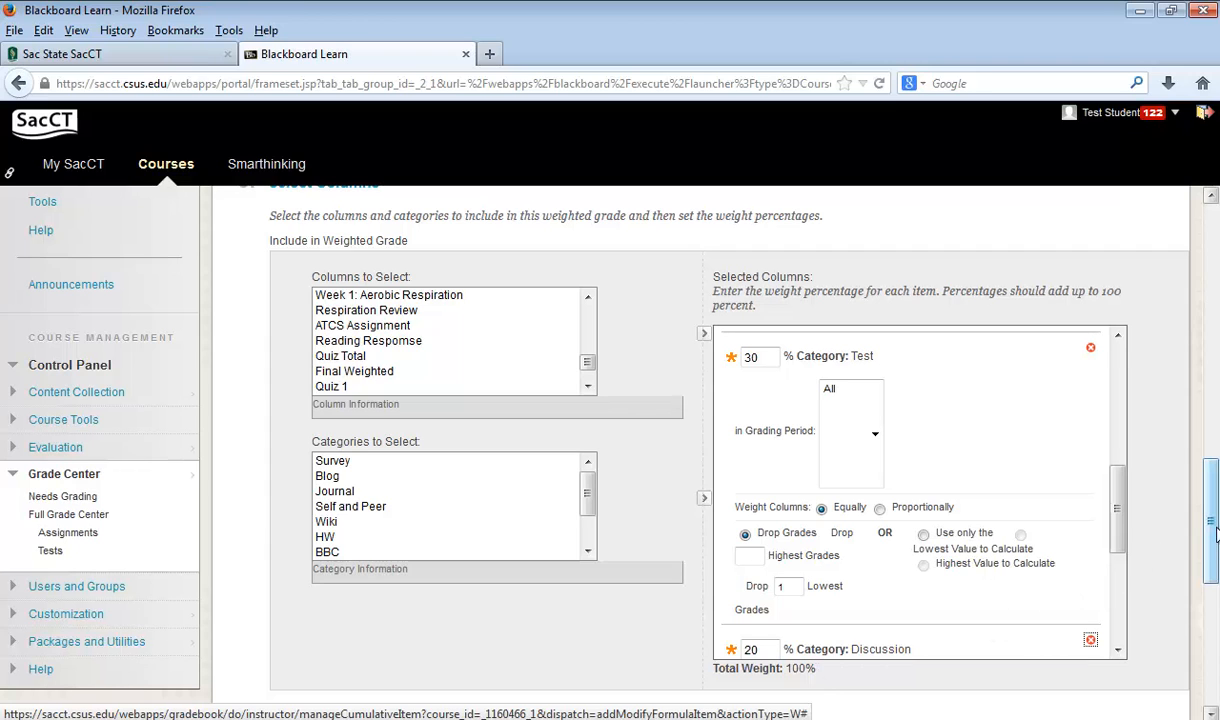
Review the running total and column options, keeping their current settings, and submit the weighted column.
{"action": "left_click_drag", "start_coordinate": [1216, 533], "coordinate": [1216, 553]}
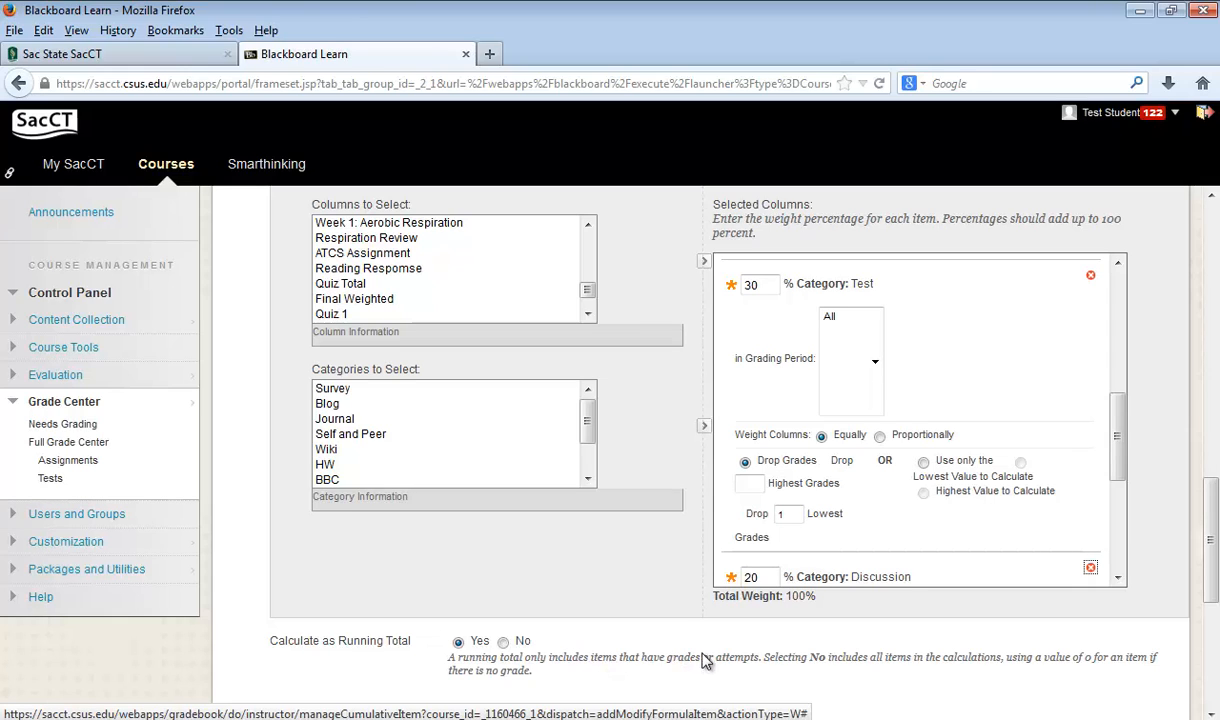
{"action": "scroll", "coordinate": [705, 660], "scroll_direction": "down", "scroll_amount": 5}
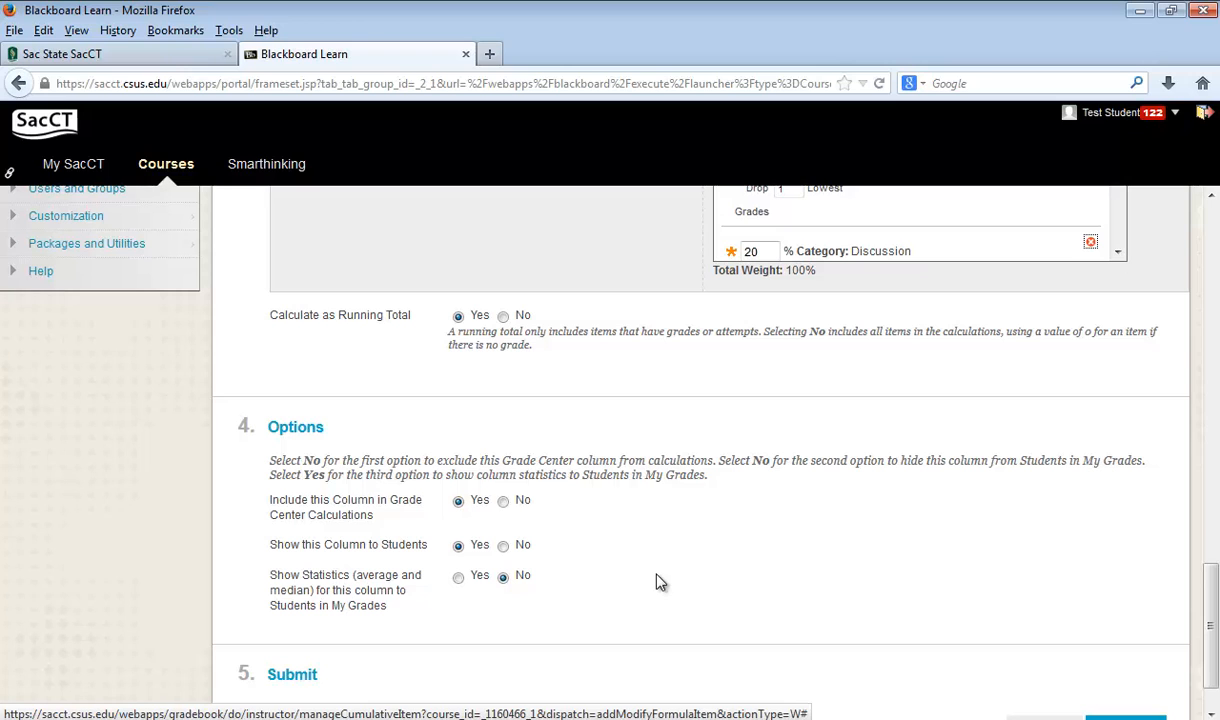
{"action": "scroll", "coordinate": [675, 574], "scroll_direction": "down", "scroll_amount": 1}
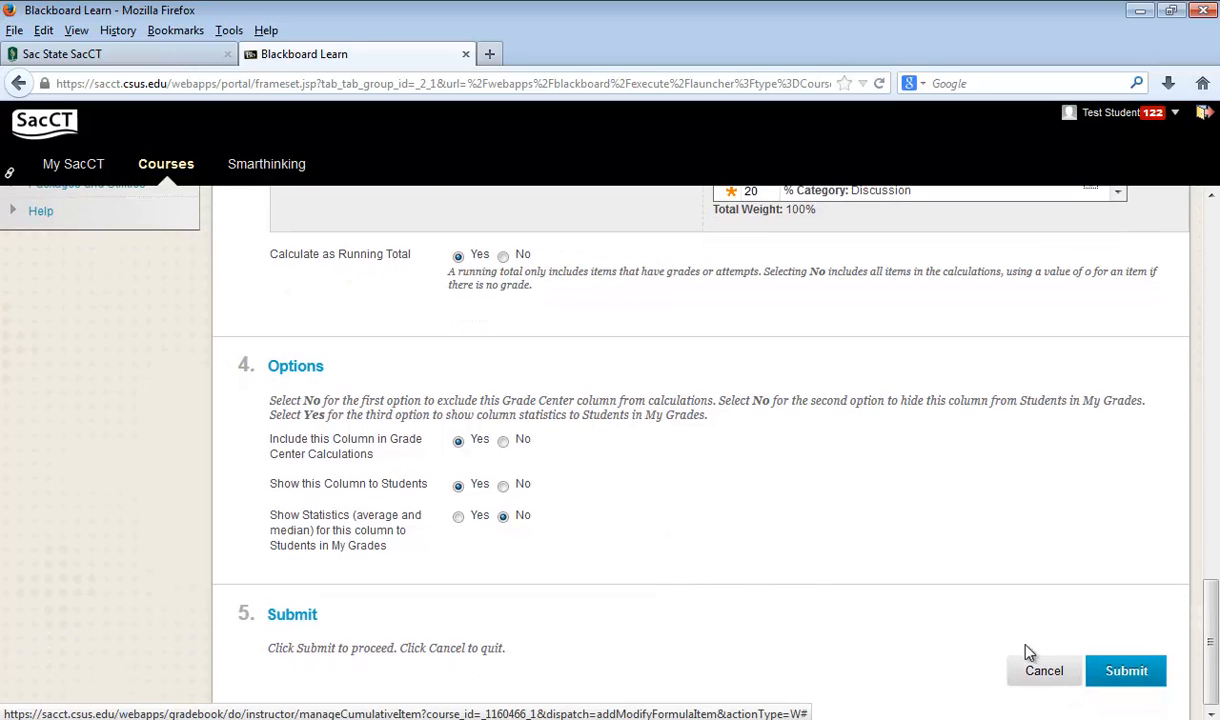
{"action": "left_click", "coordinate": [1122, 668]}
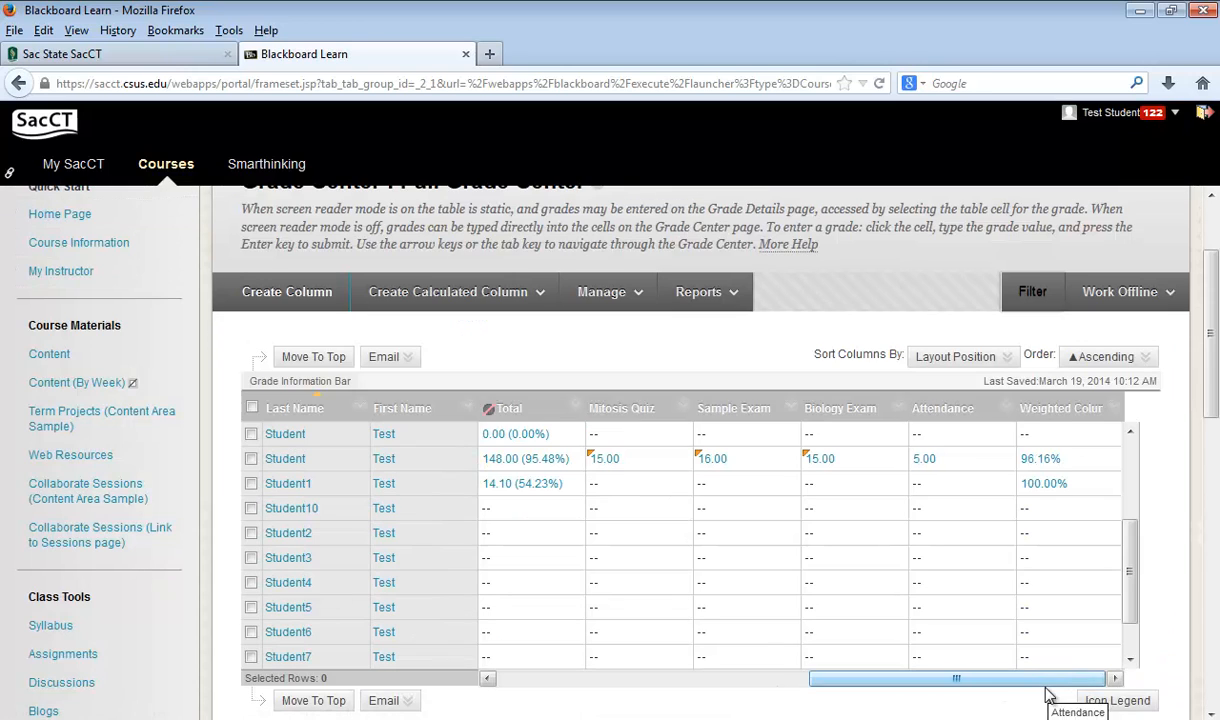